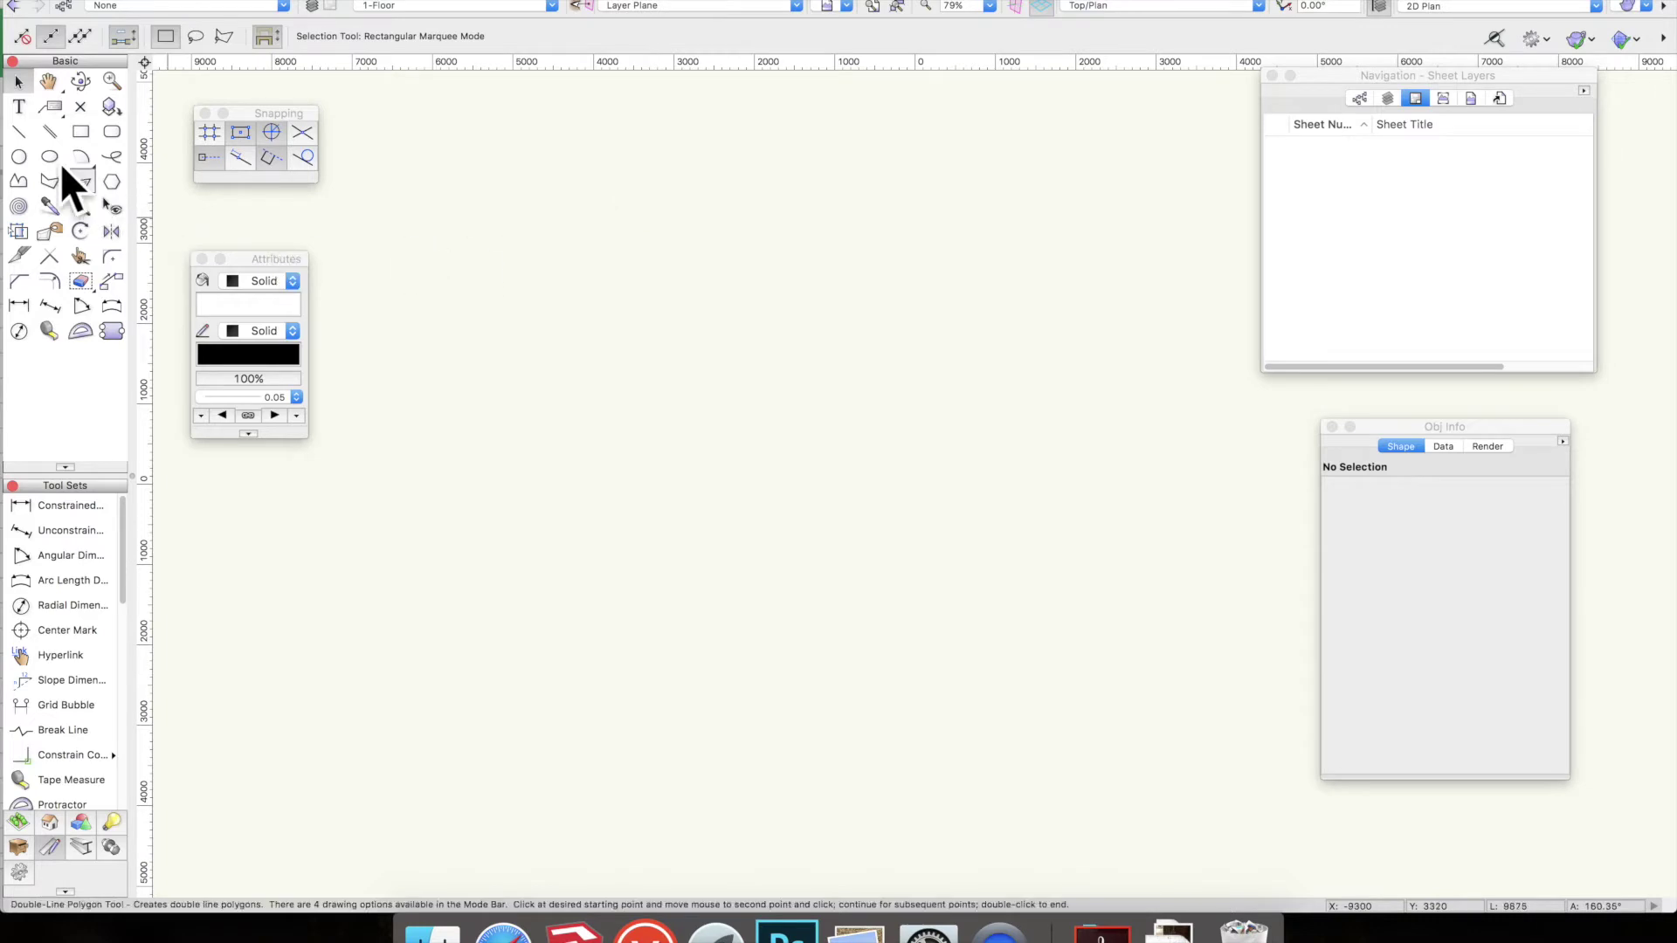
Step: Draw a circle with a radius of about 1555 mm in the upper-left area of the drawing
left_click(18, 156)
left_click(588, 339)
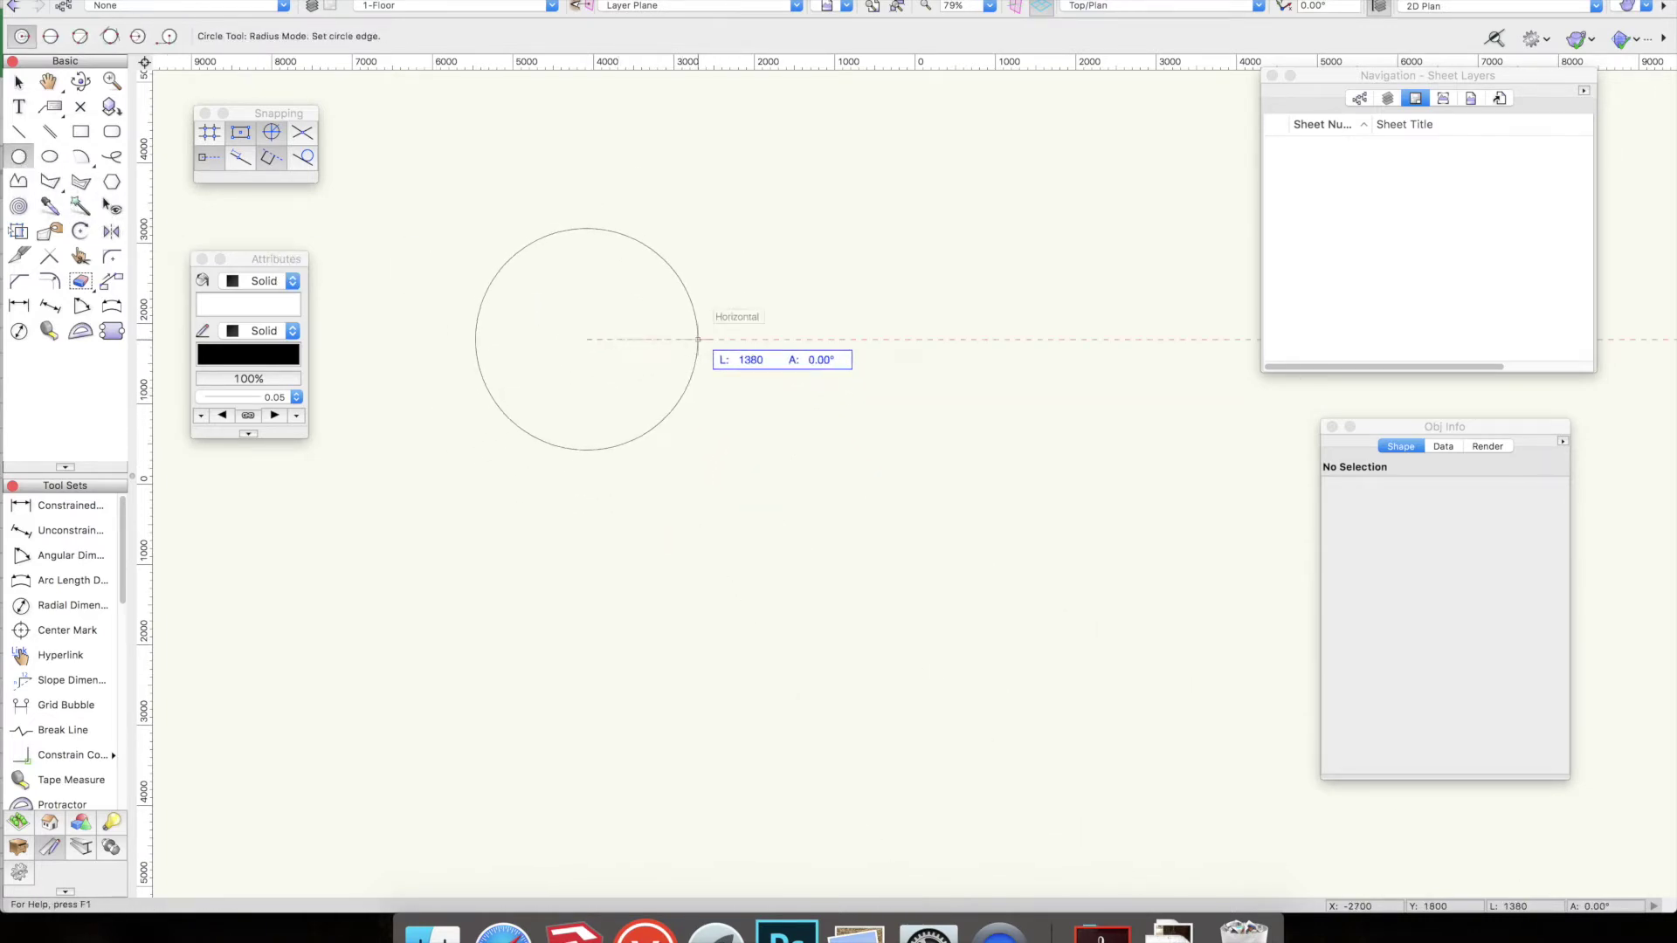
left_click(708, 368)
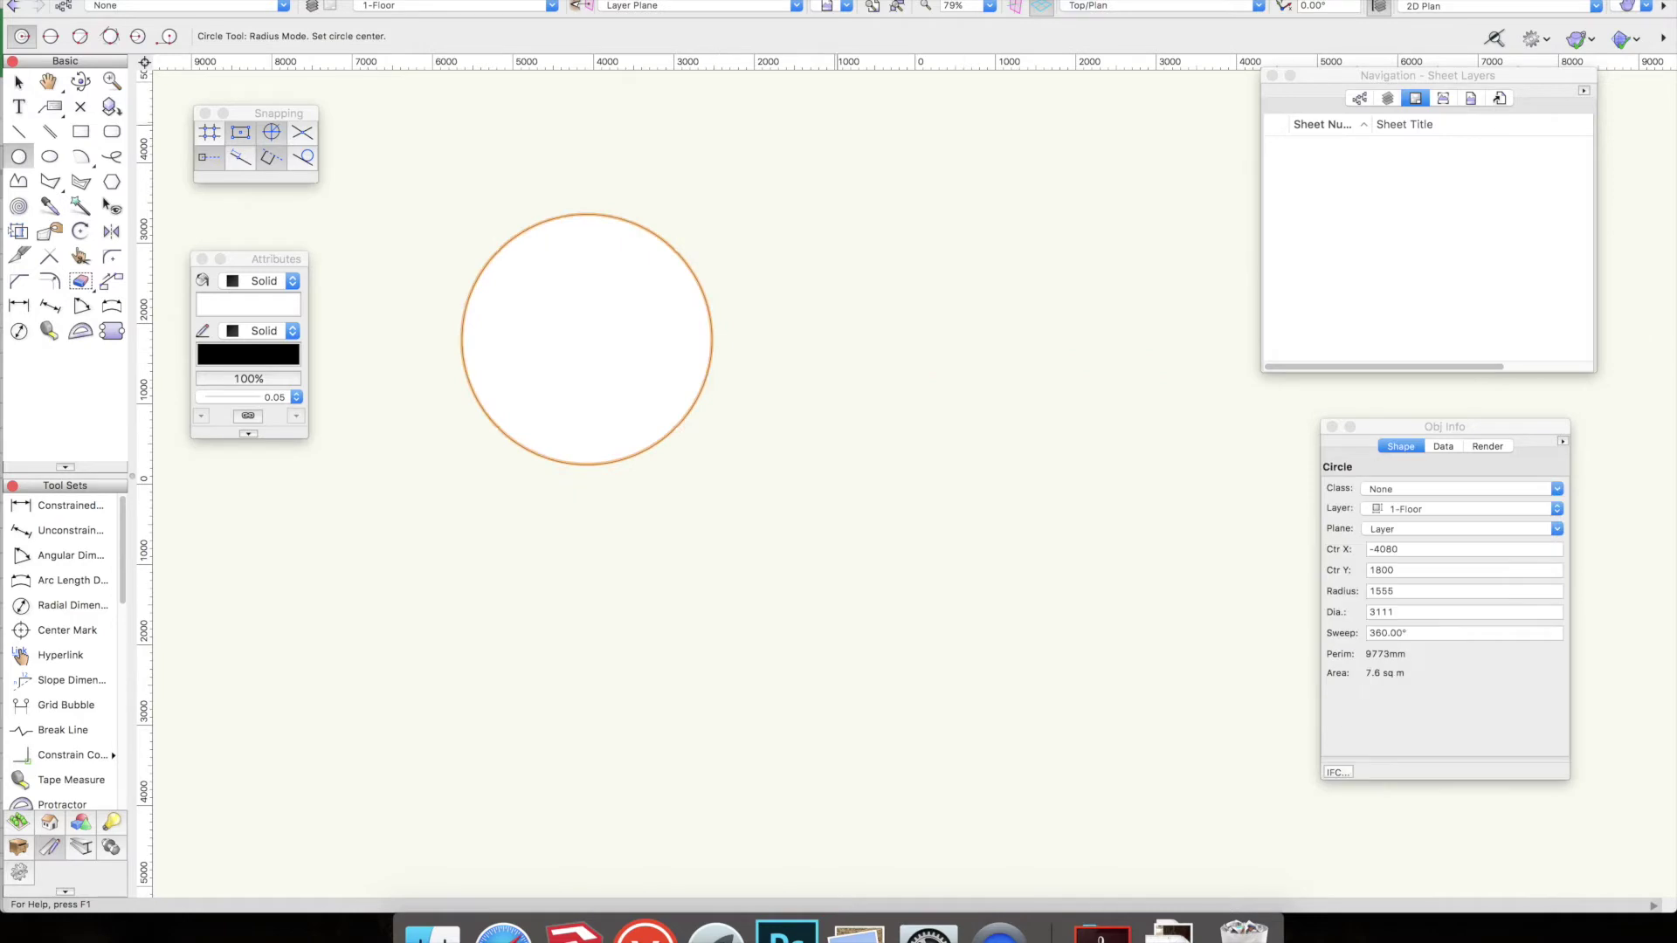
Step: Start a plant definition from the selected circle, name its symbol Salvia 'Caradonna' and enable Mass Plants
left_click(501, 3)
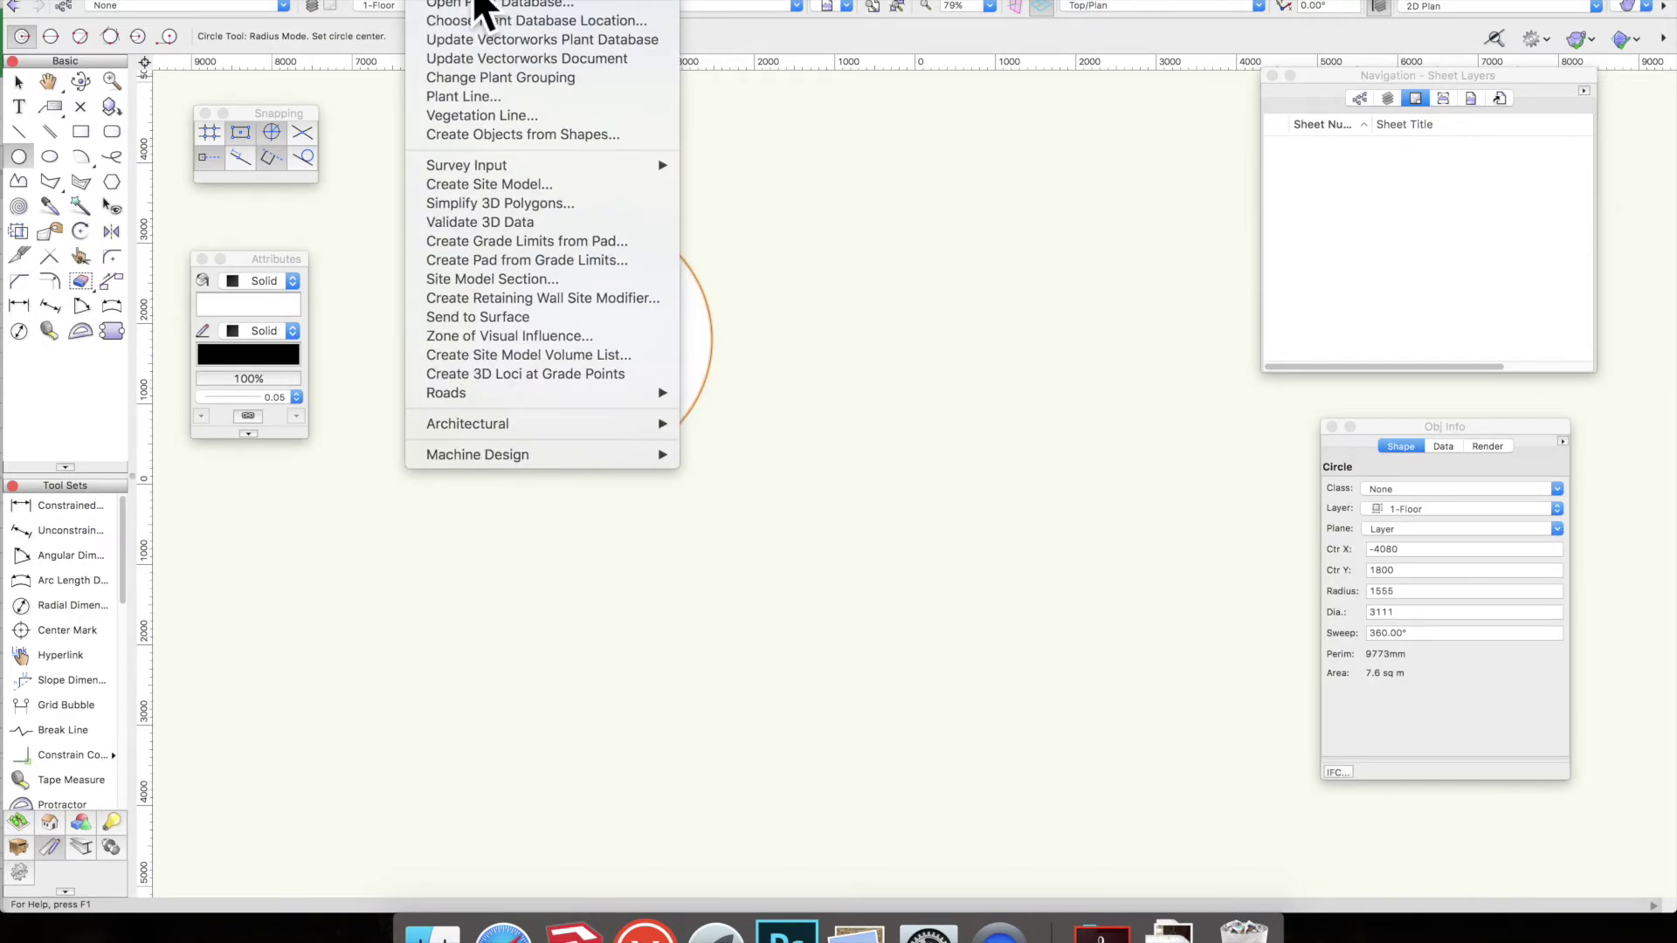
left_click(483, 6)
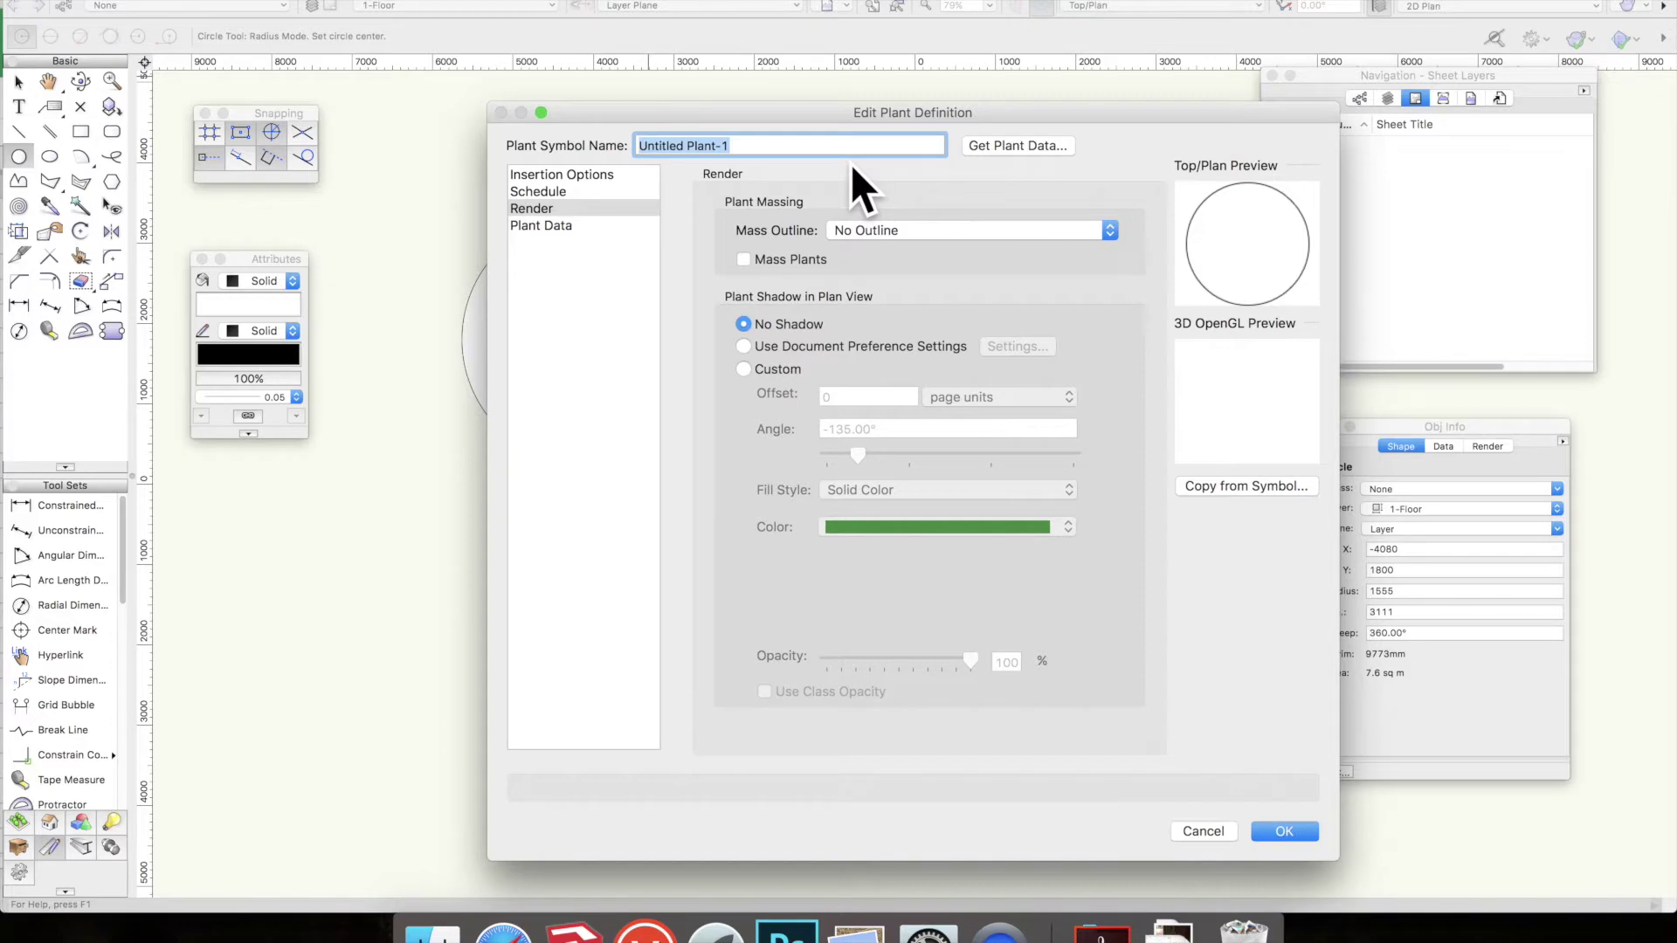
type("Salb")
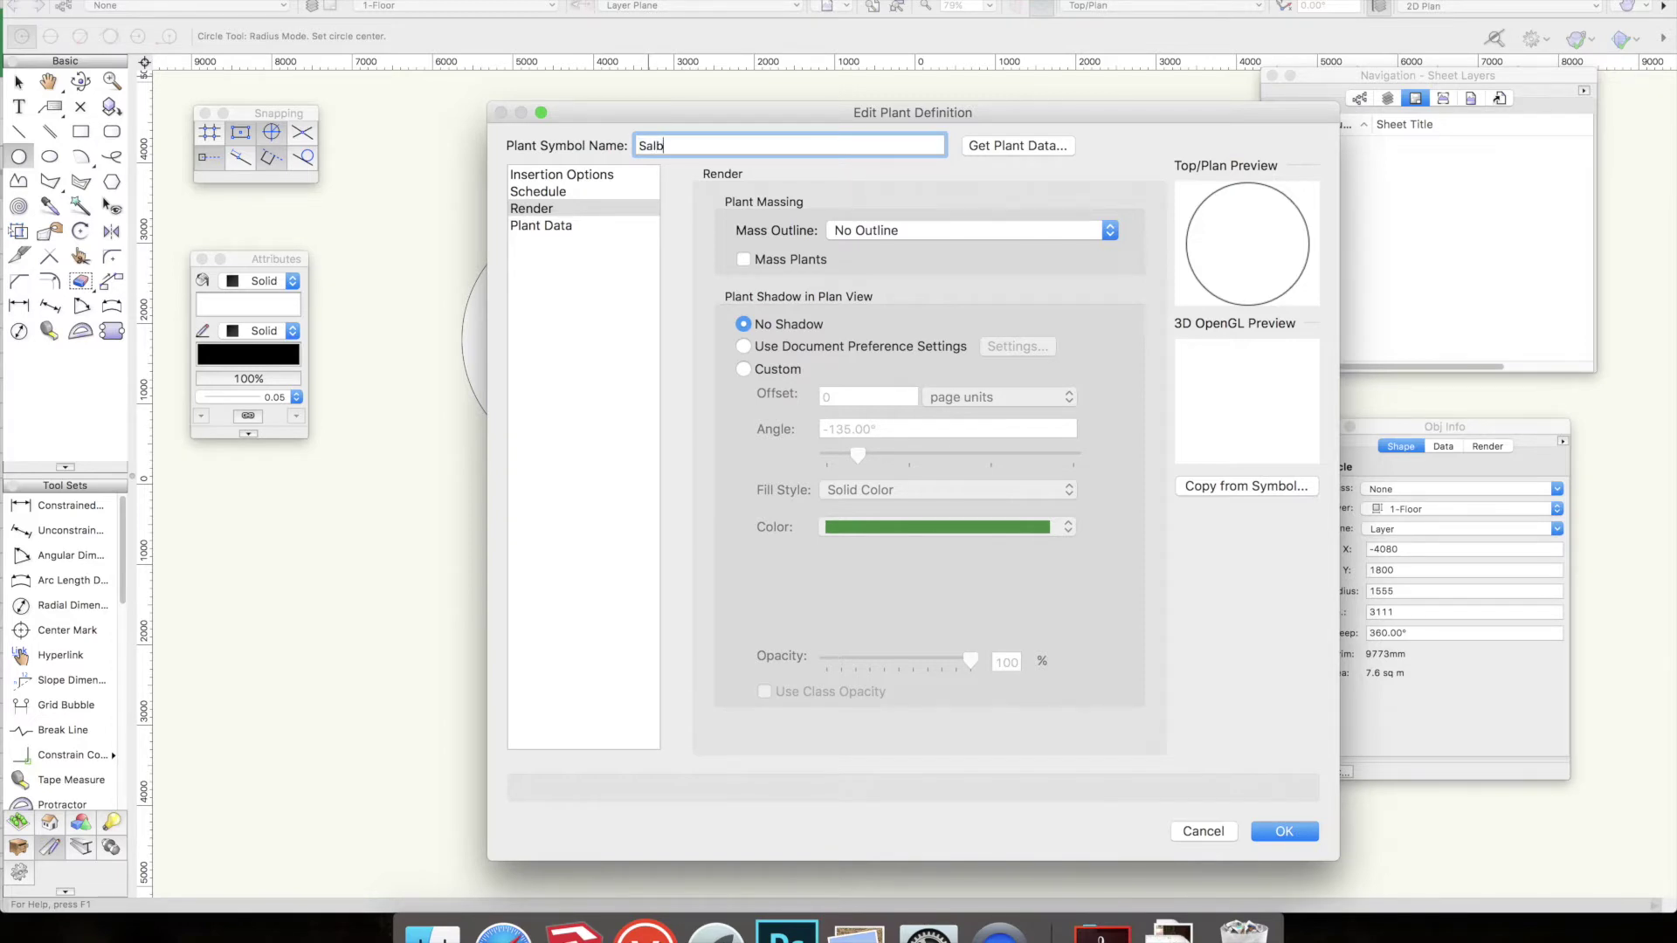
key("BackSpace")
type("via 'Carradonna'")
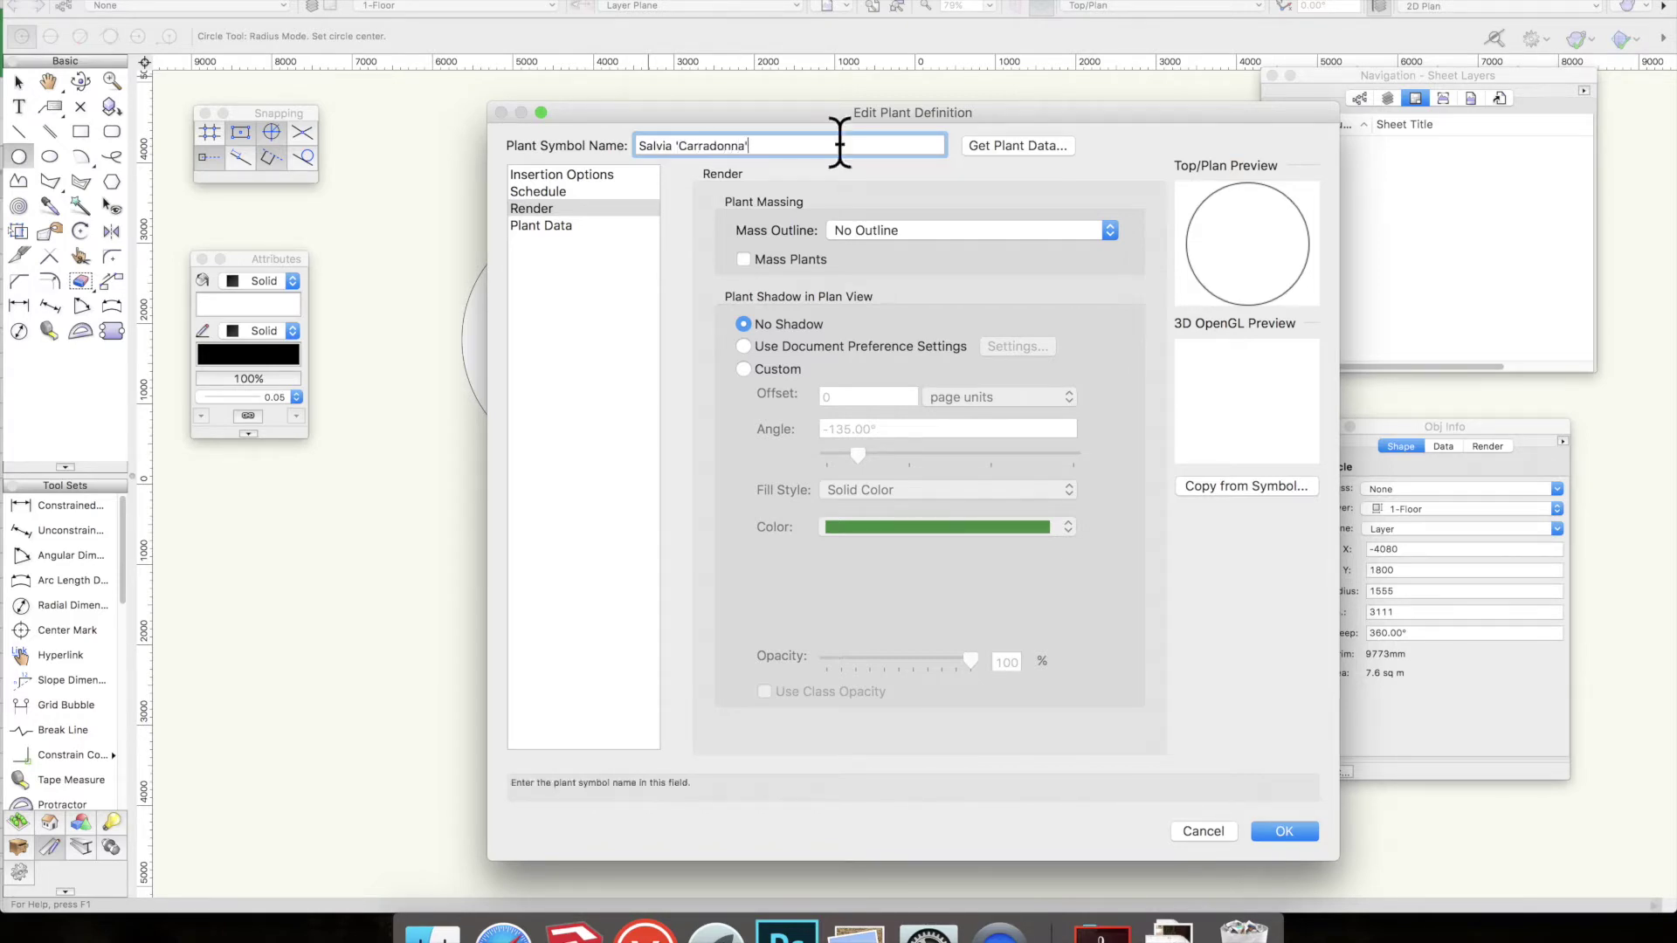
left_click(704, 145)
key("BackSpace")
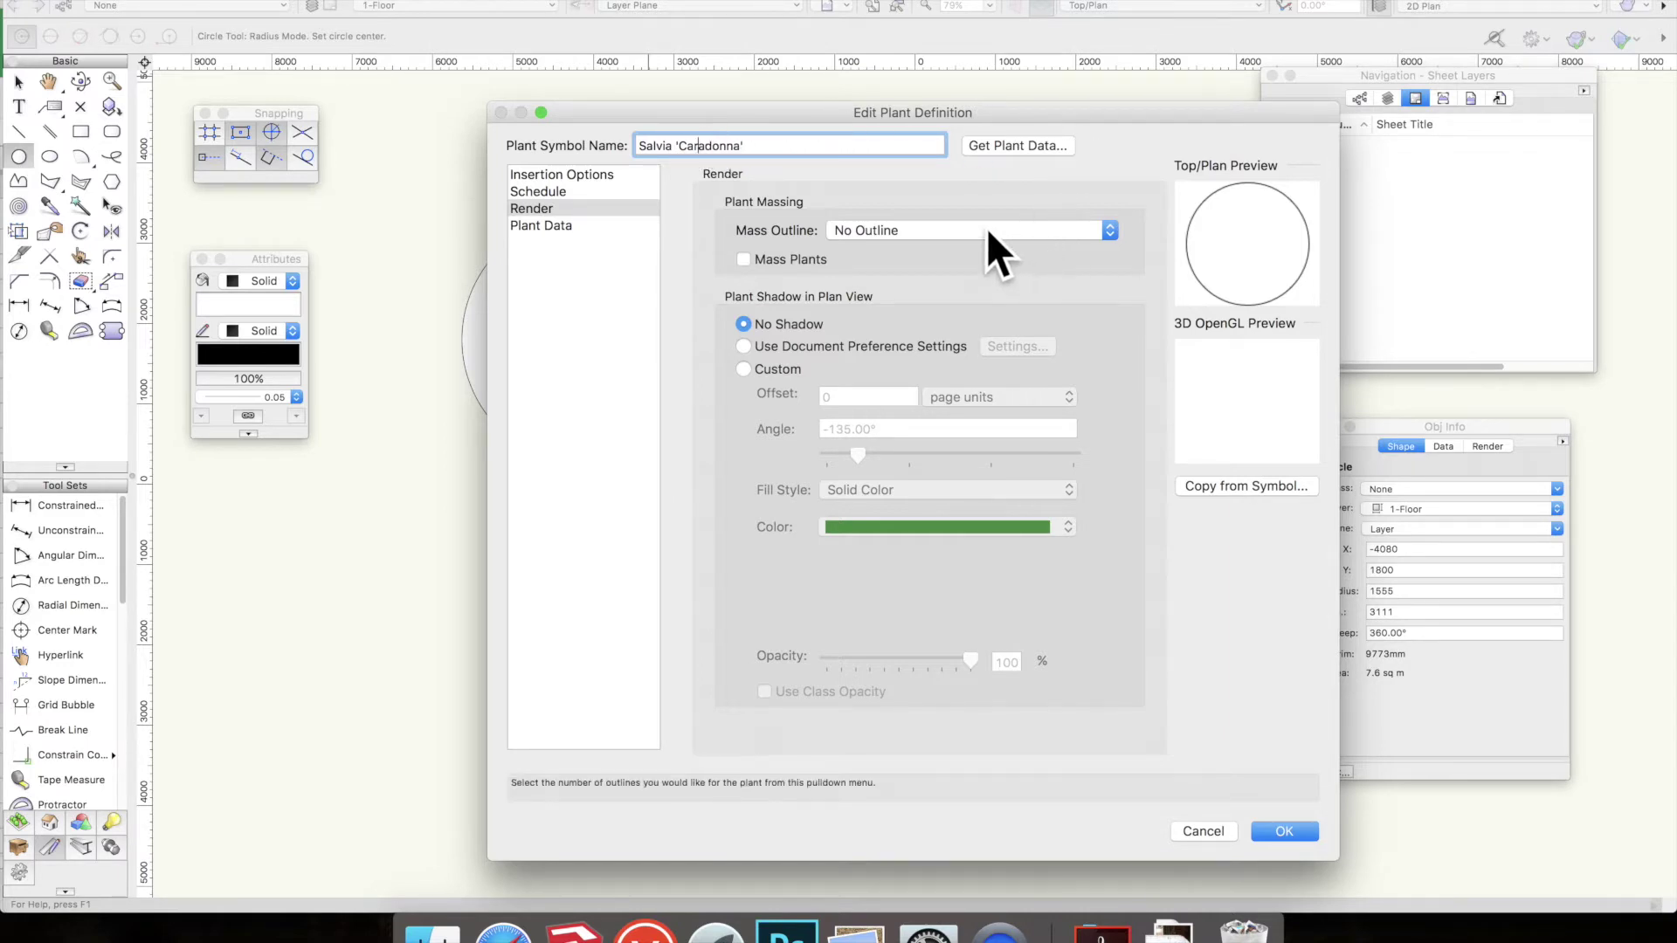
left_click(745, 260)
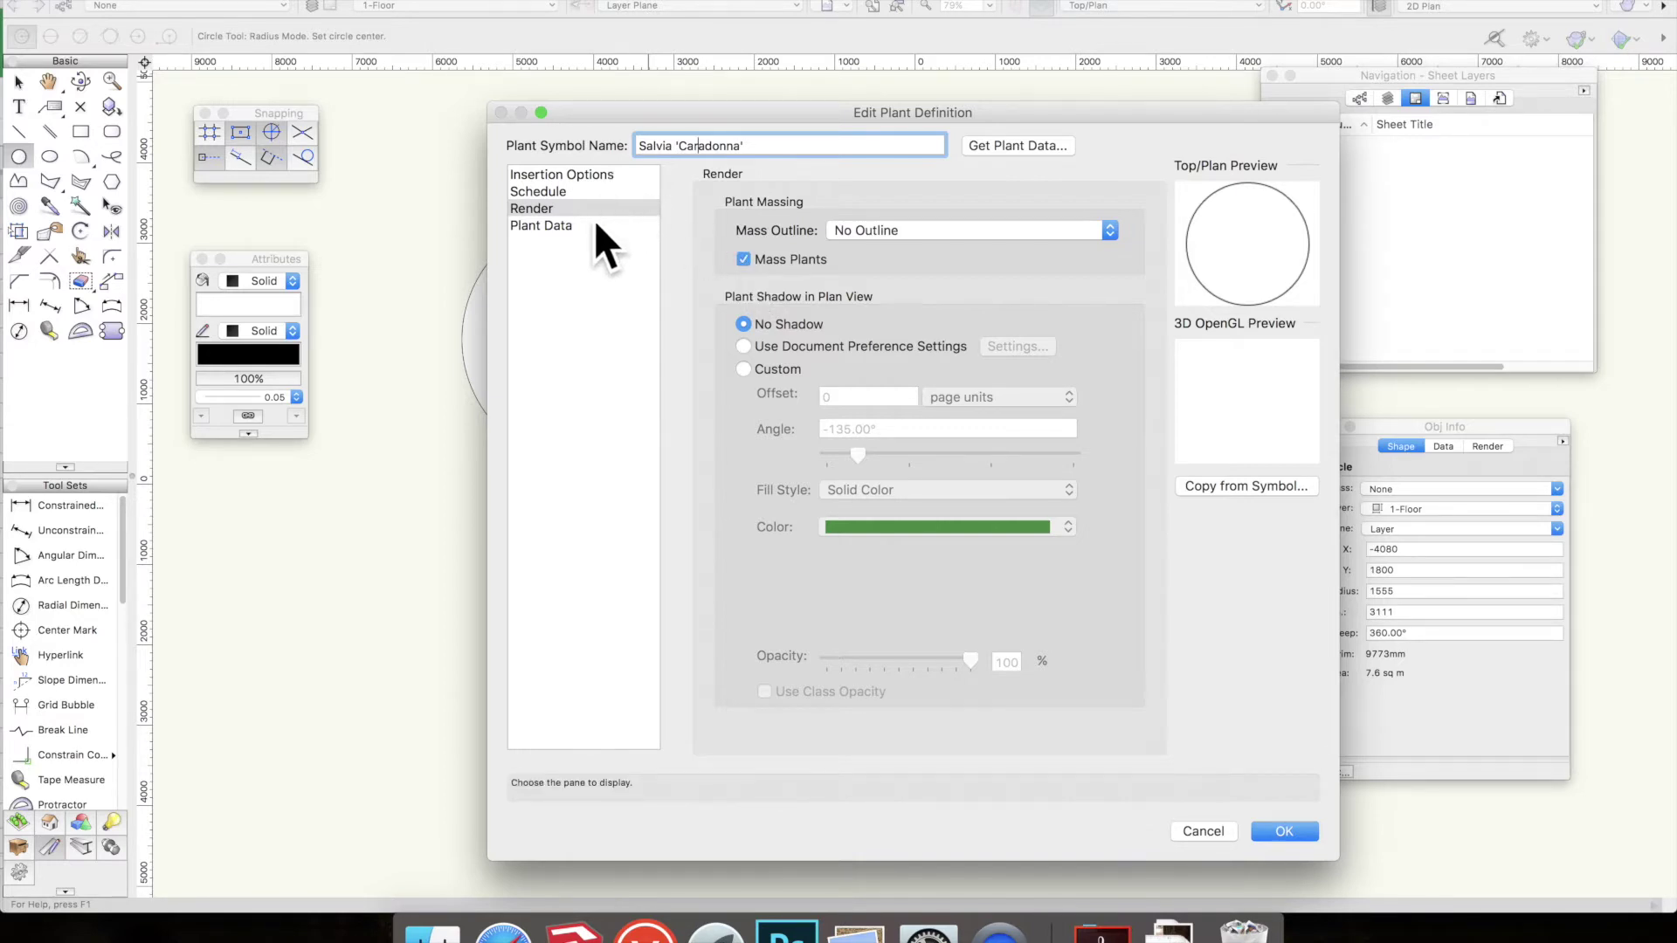
Step: Set the plant's insertion options to a spread of 450, a height of 400 and a spacing of 400
left_click(583, 172)
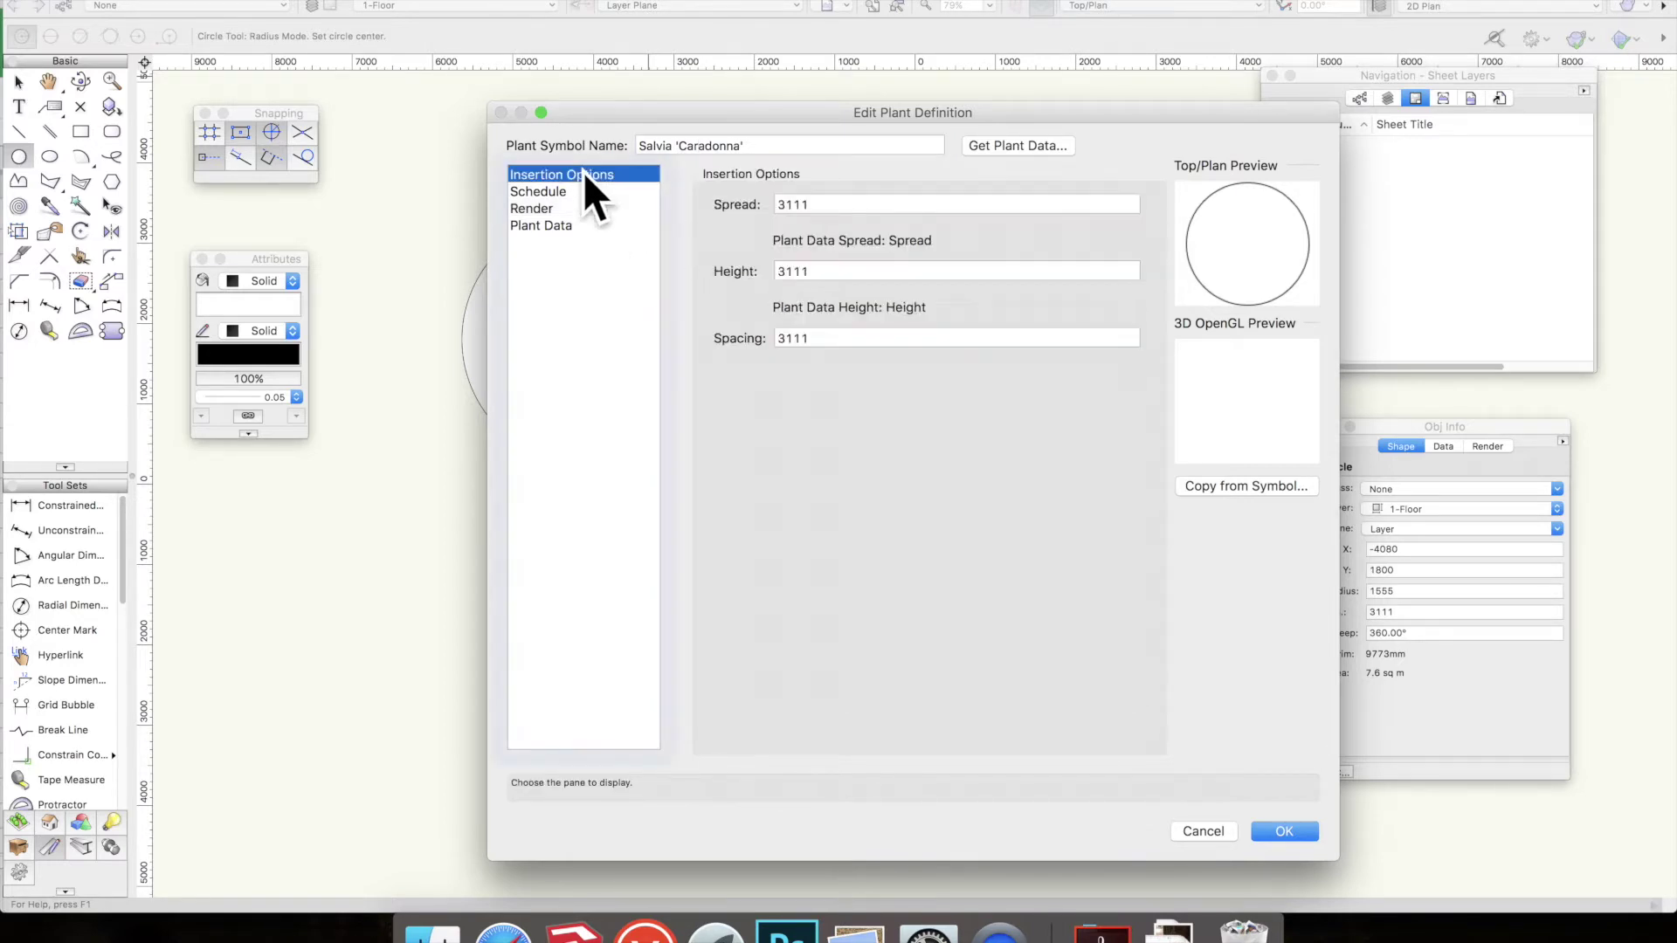
left_click(884, 204)
type("450")
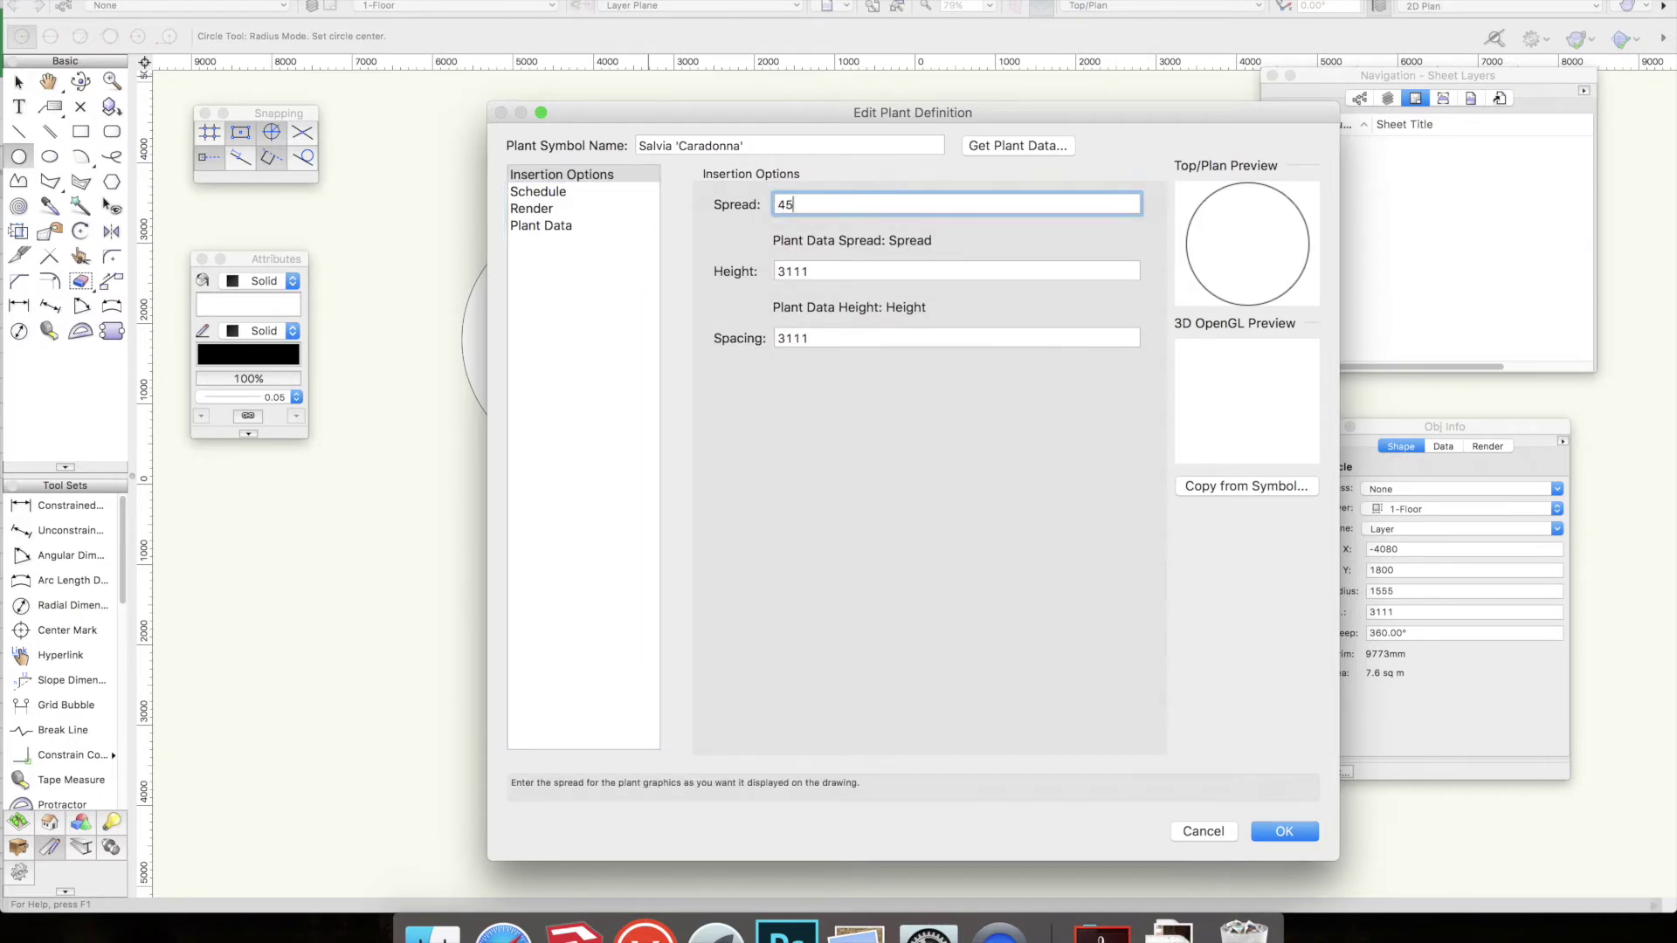
double_click(851, 275)
type("400")
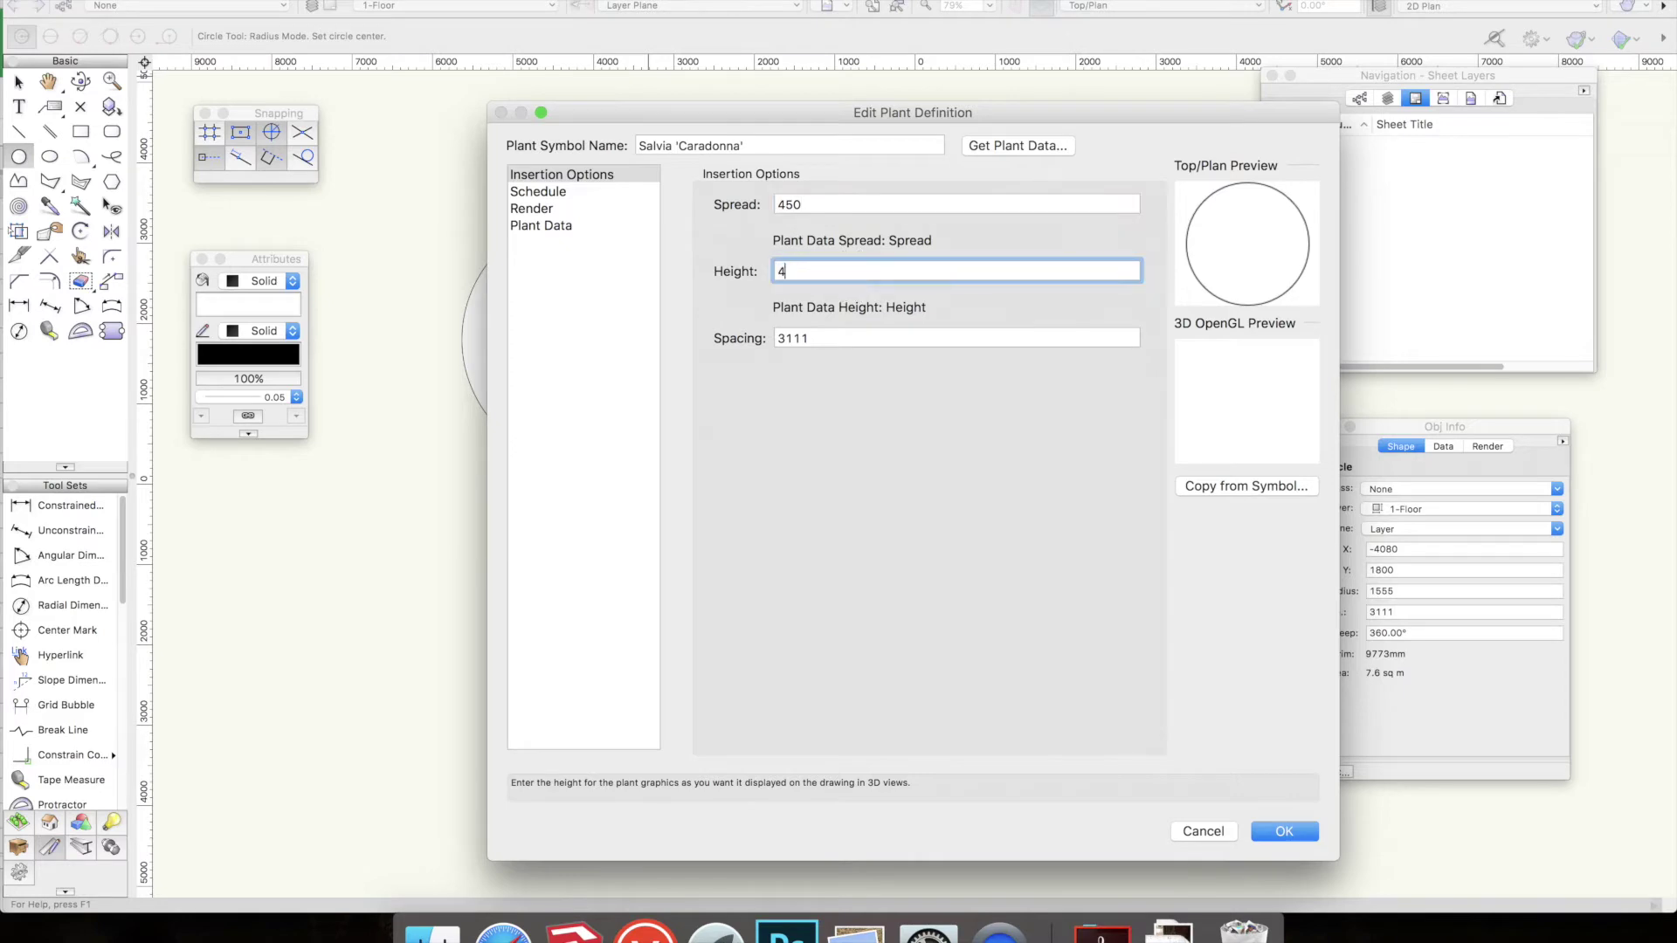
double_click(852, 336)
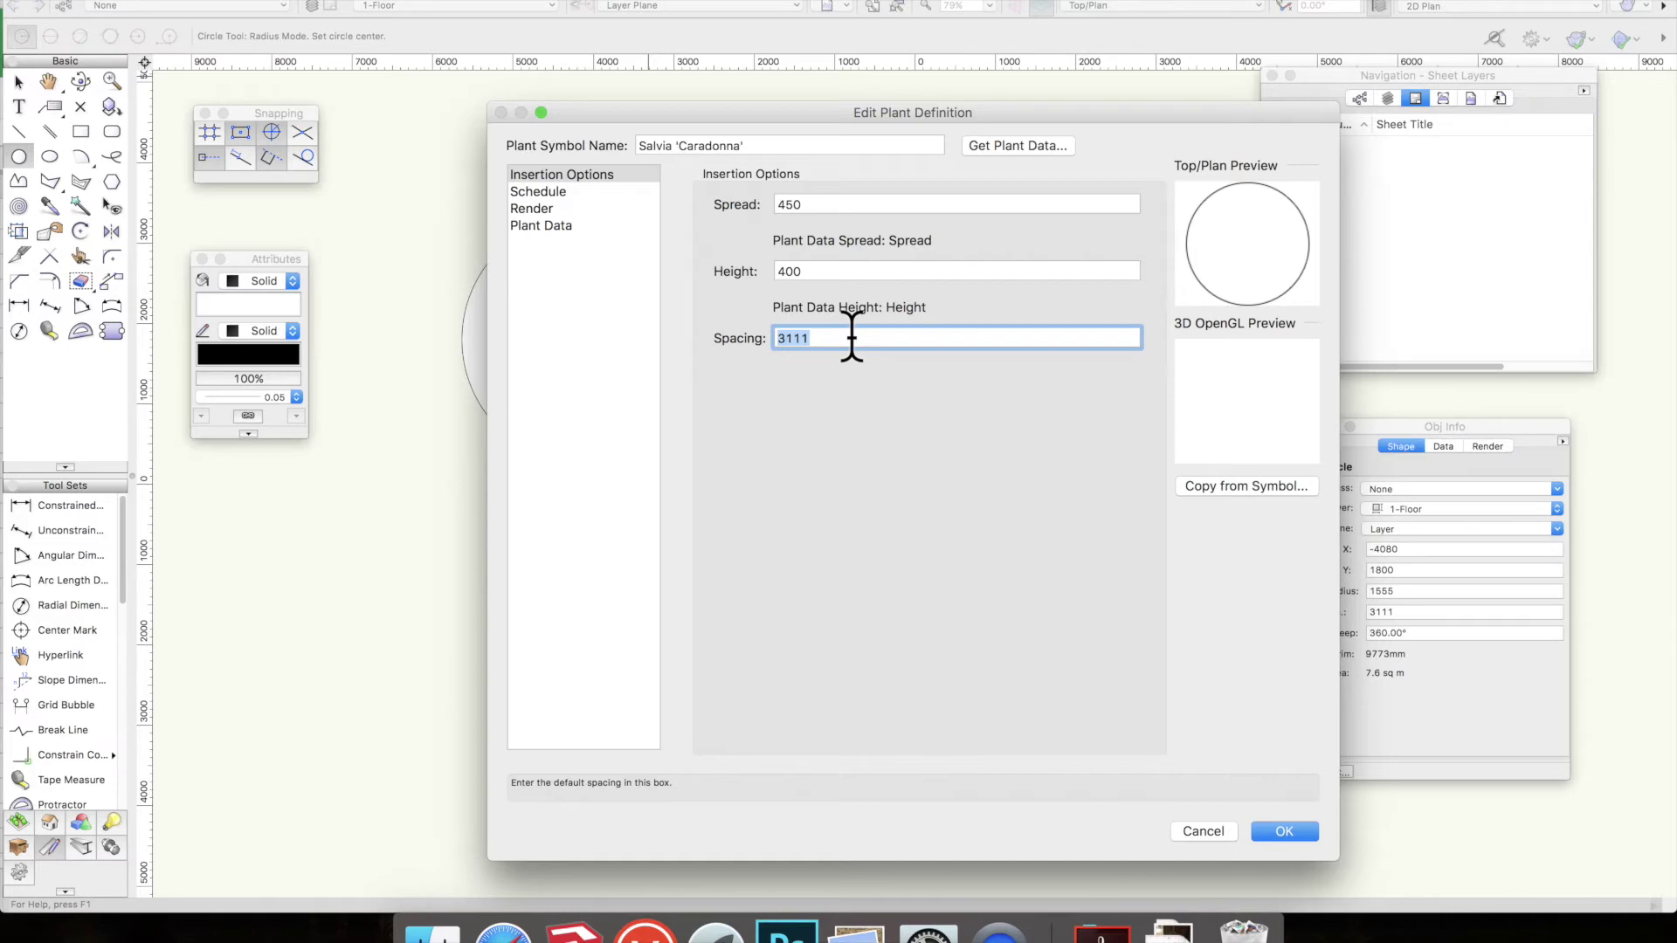
type("400")
Step: Fill in the plant's schedule with Salvia 'Caradonna' as both Latin and common name, and 2 as scheduled size
left_click(564, 190)
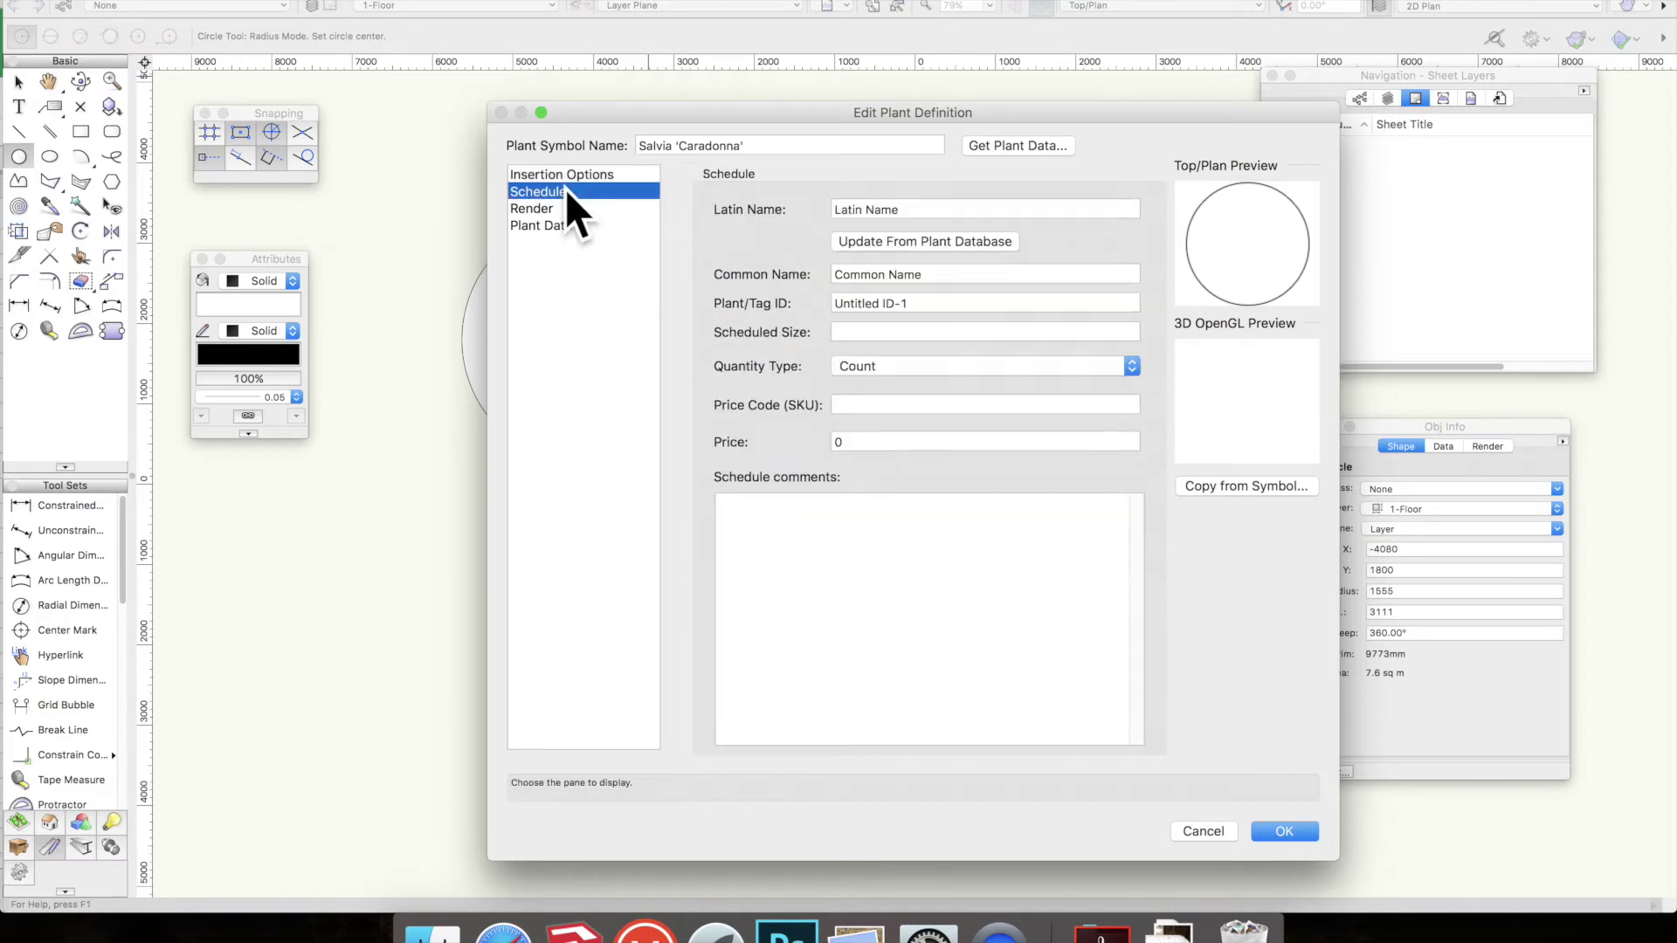
key("Tab")
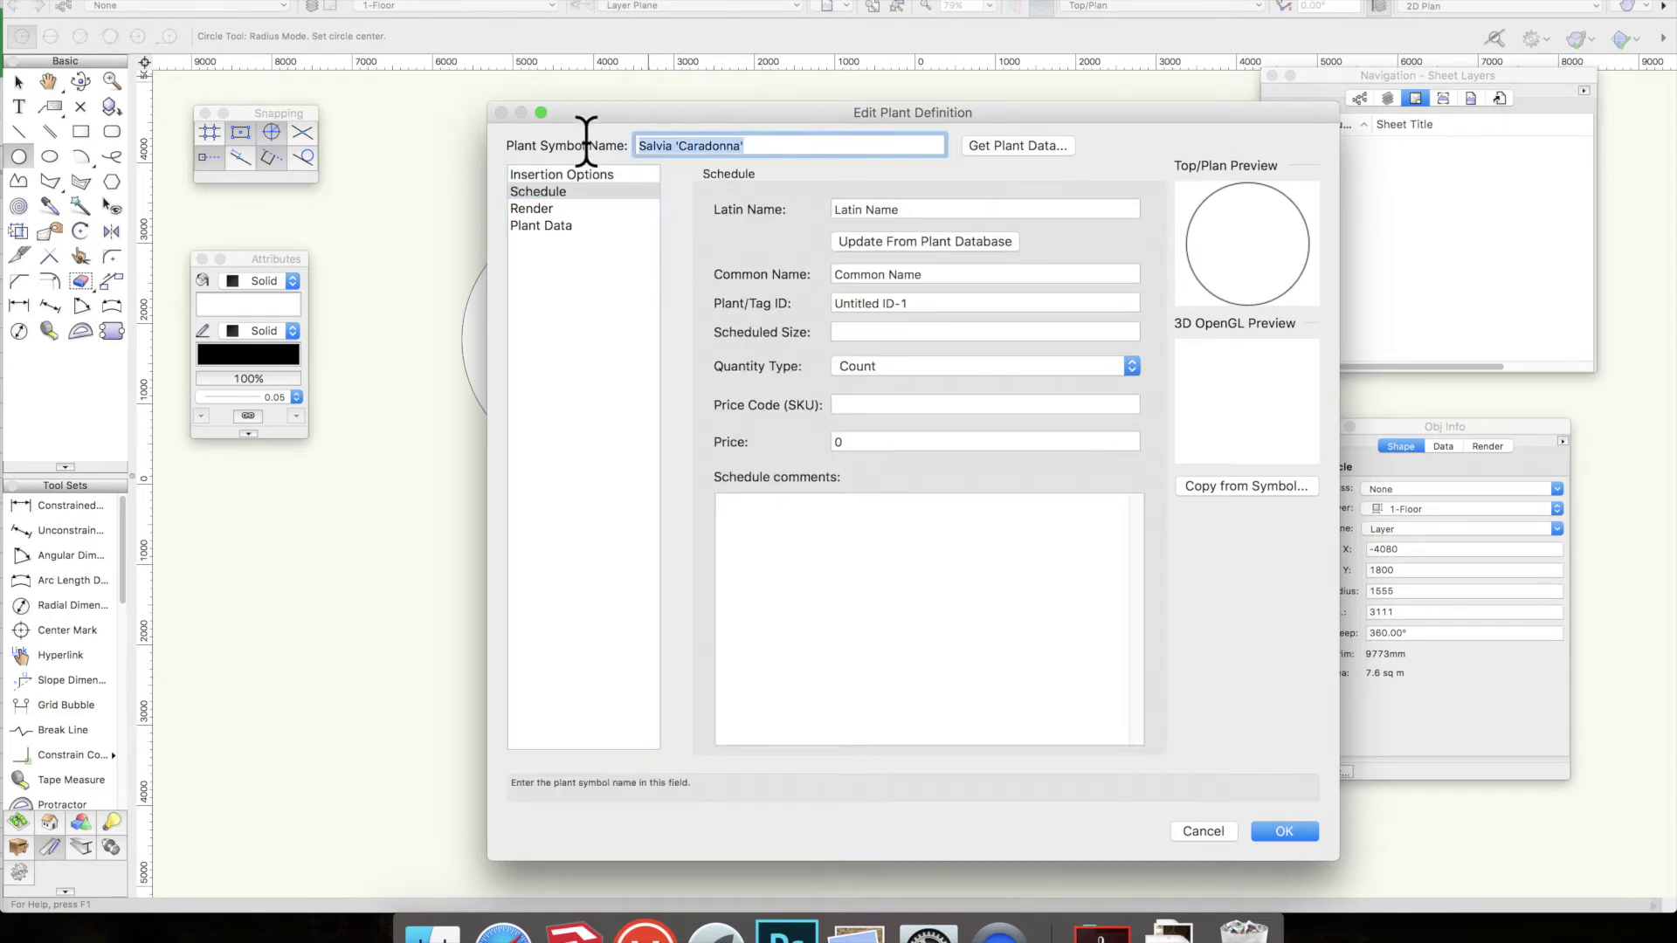
key("super+c")
key("Tab")
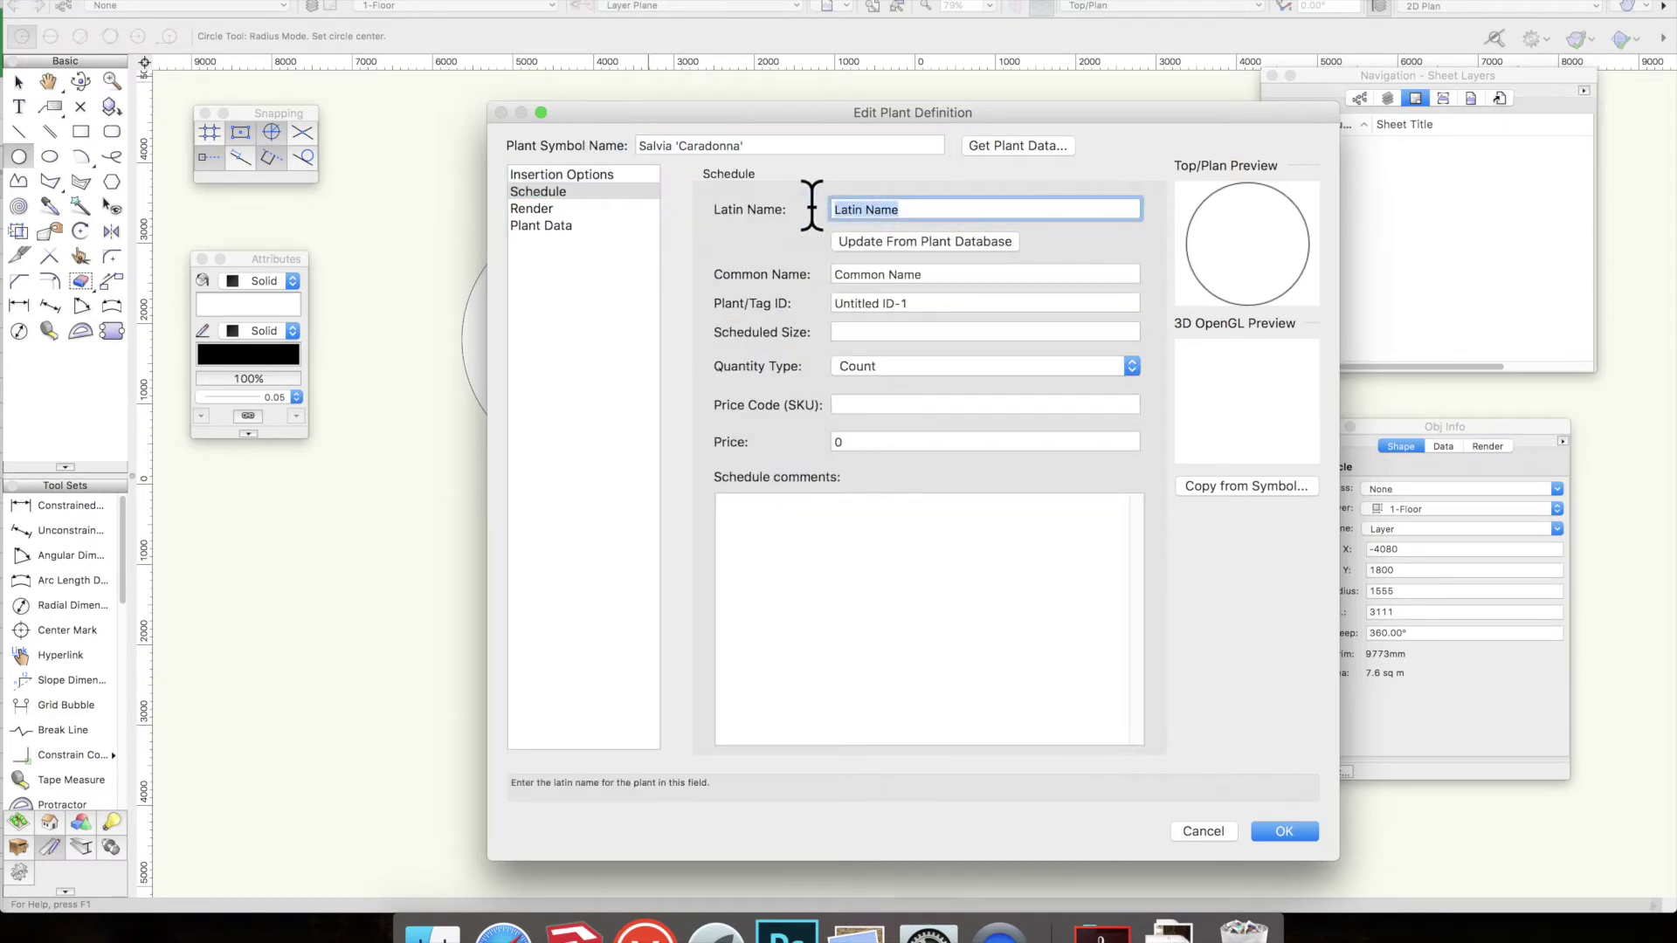
key("super+v")
key("Tab")
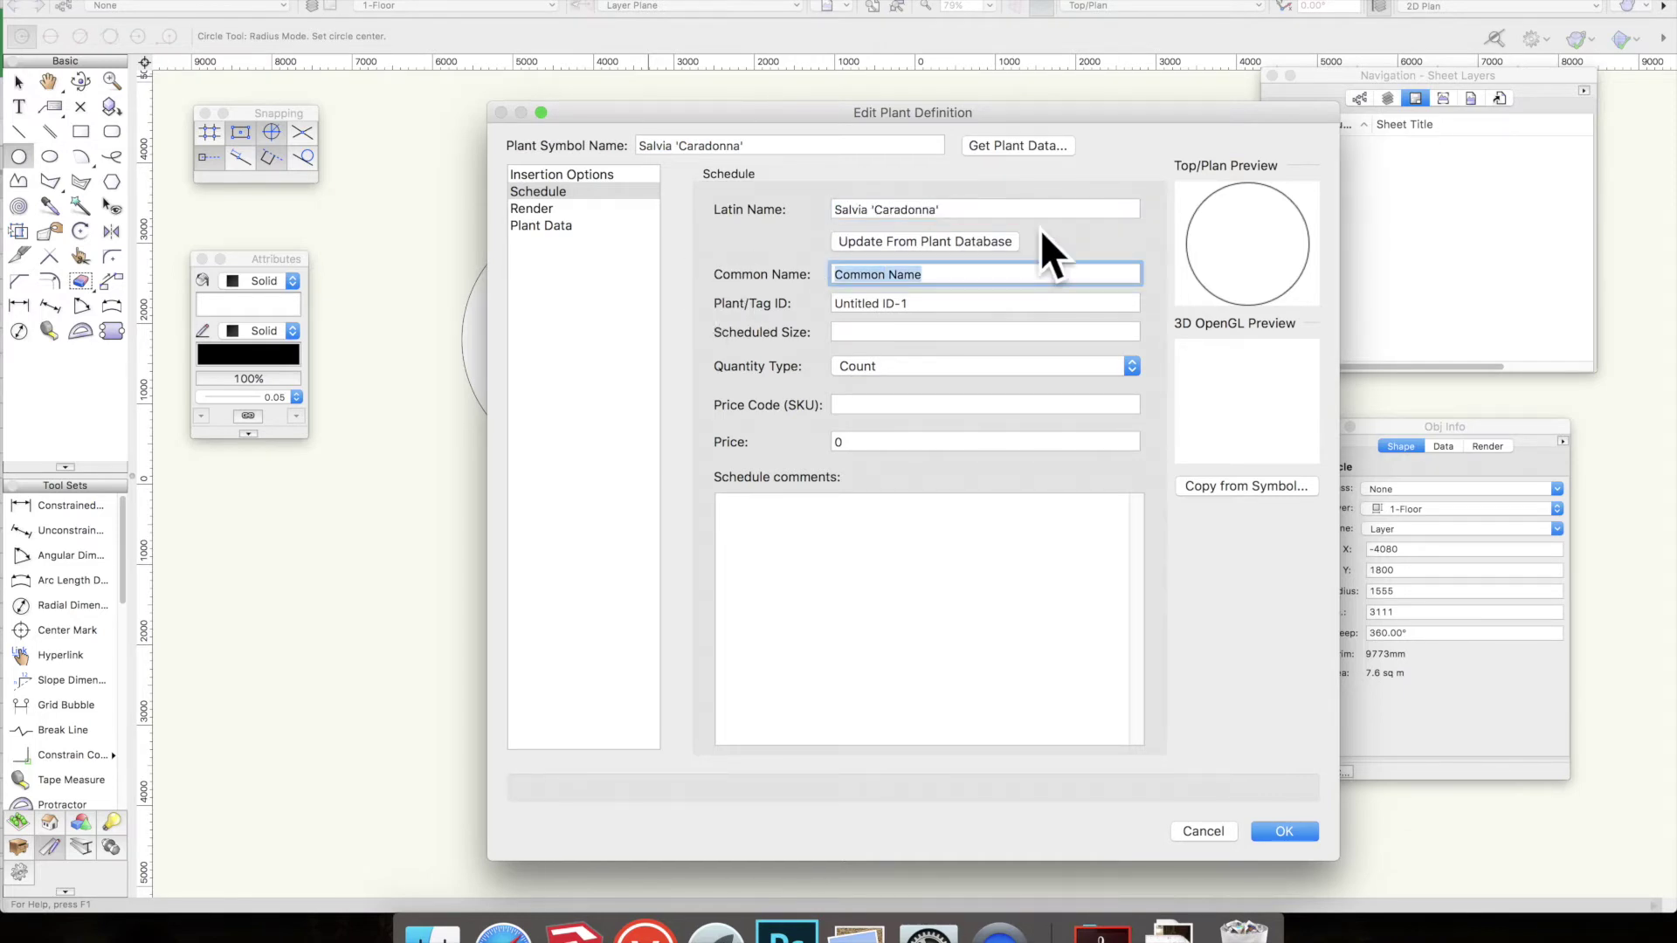
key("super+v")
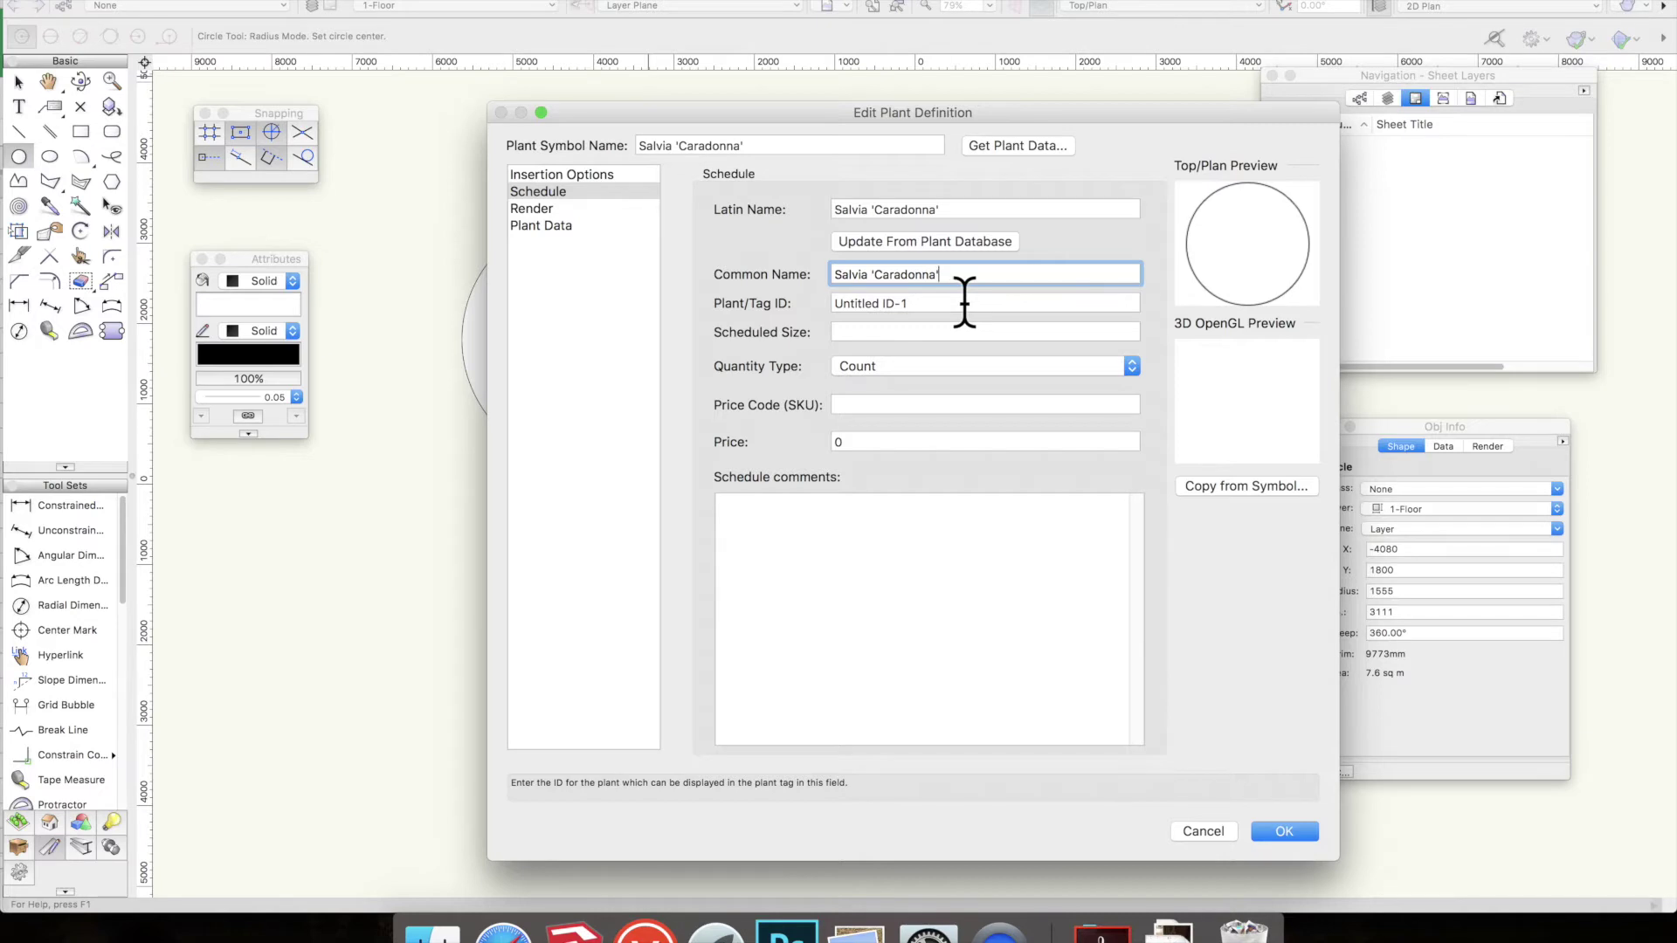
left_click(943, 332)
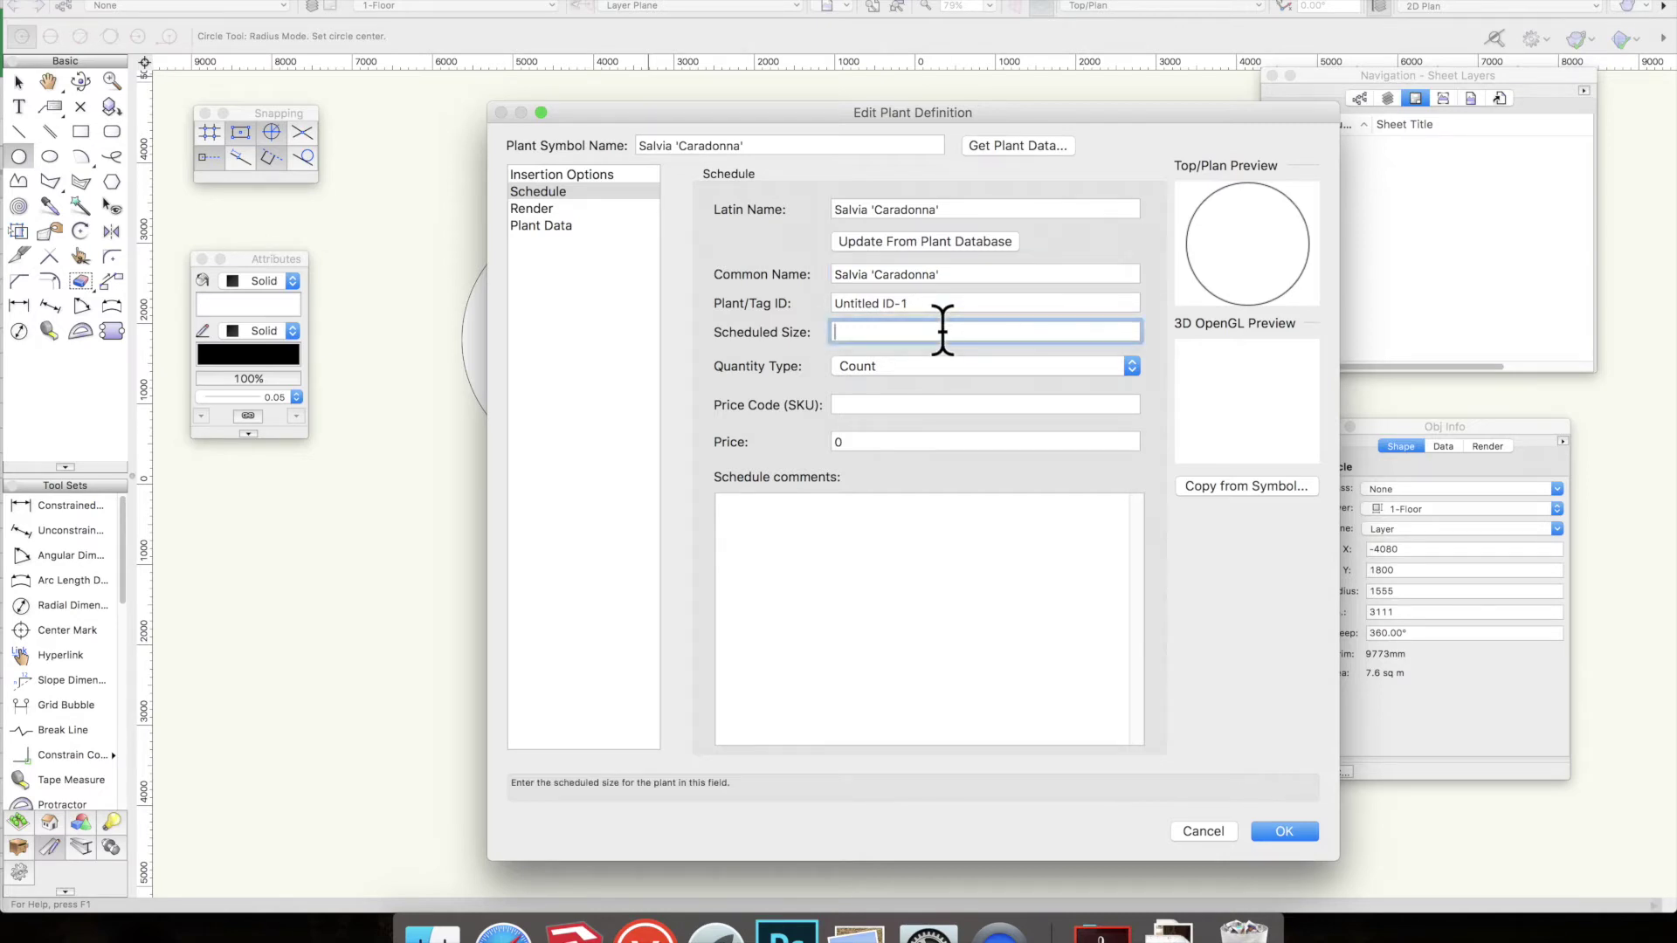
type("2")
Step: Try a custom plan-view shadow for the plant with a grey solid fill
left_click(552, 202)
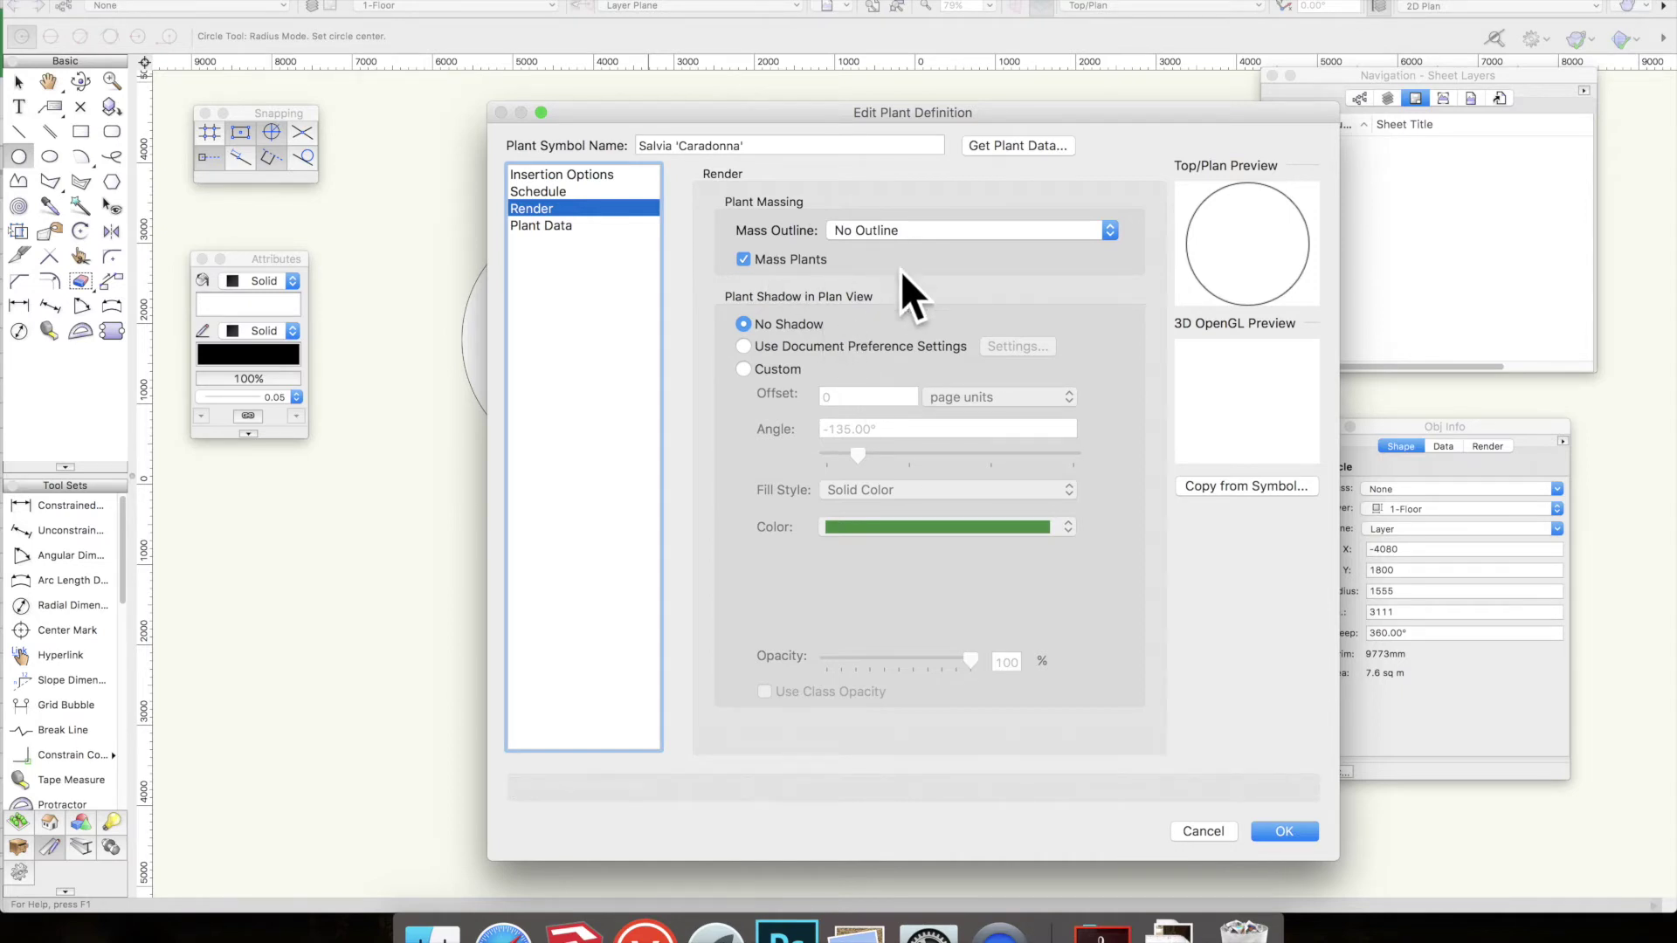
left_click(744, 367)
left_click(866, 528)
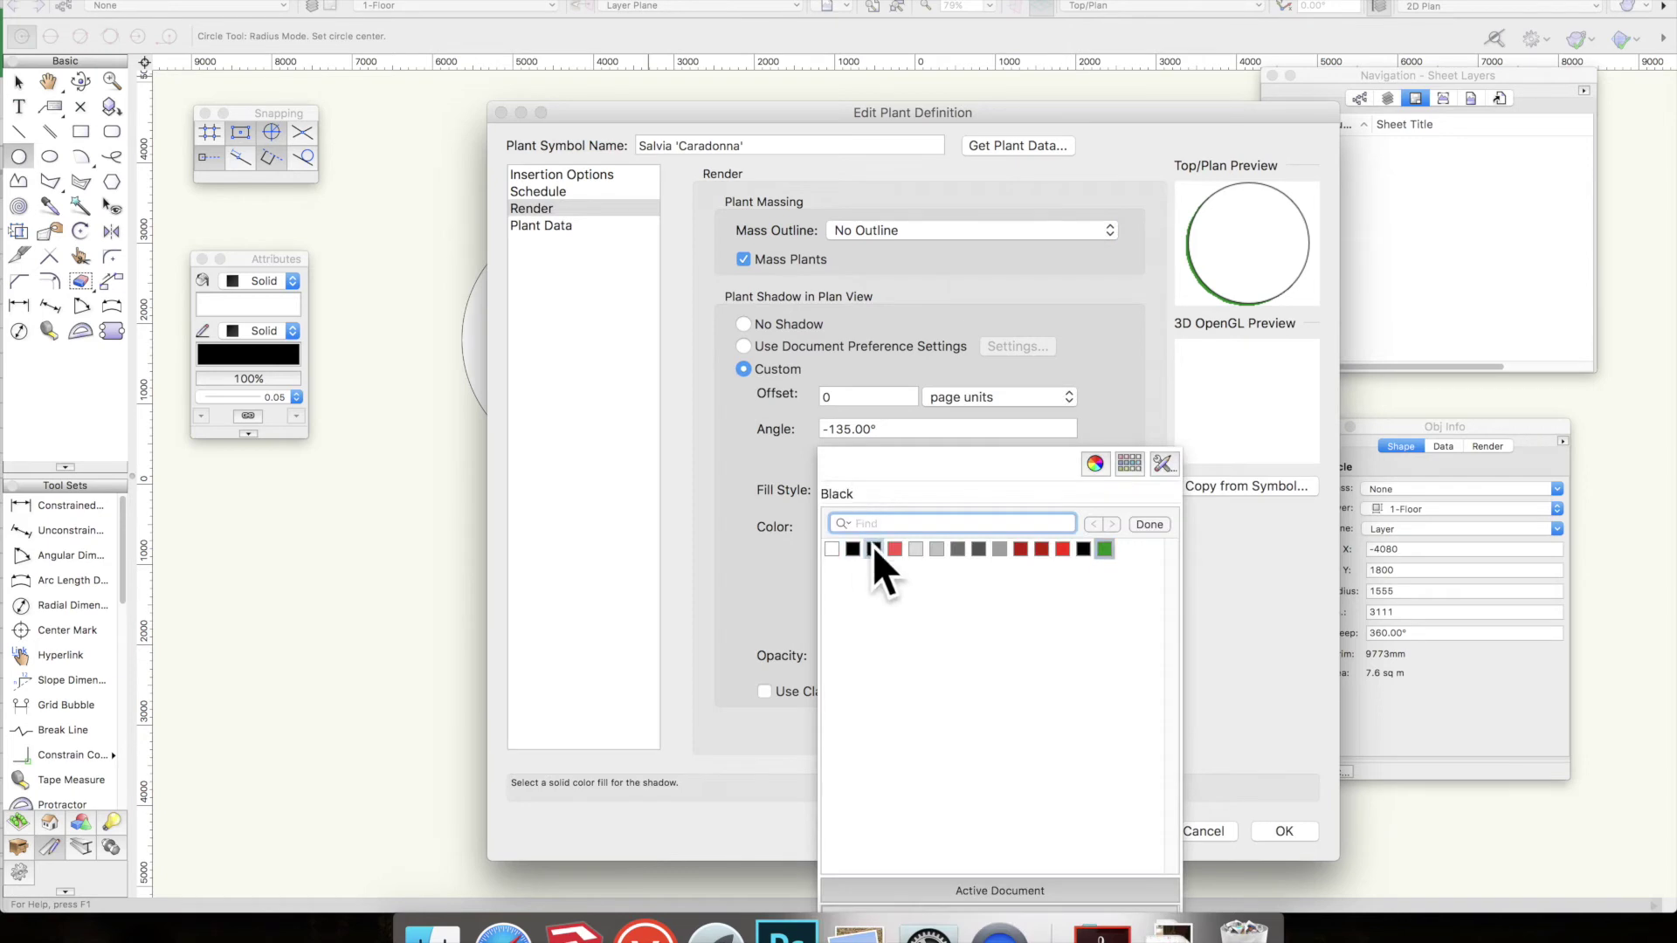
left_click(938, 549)
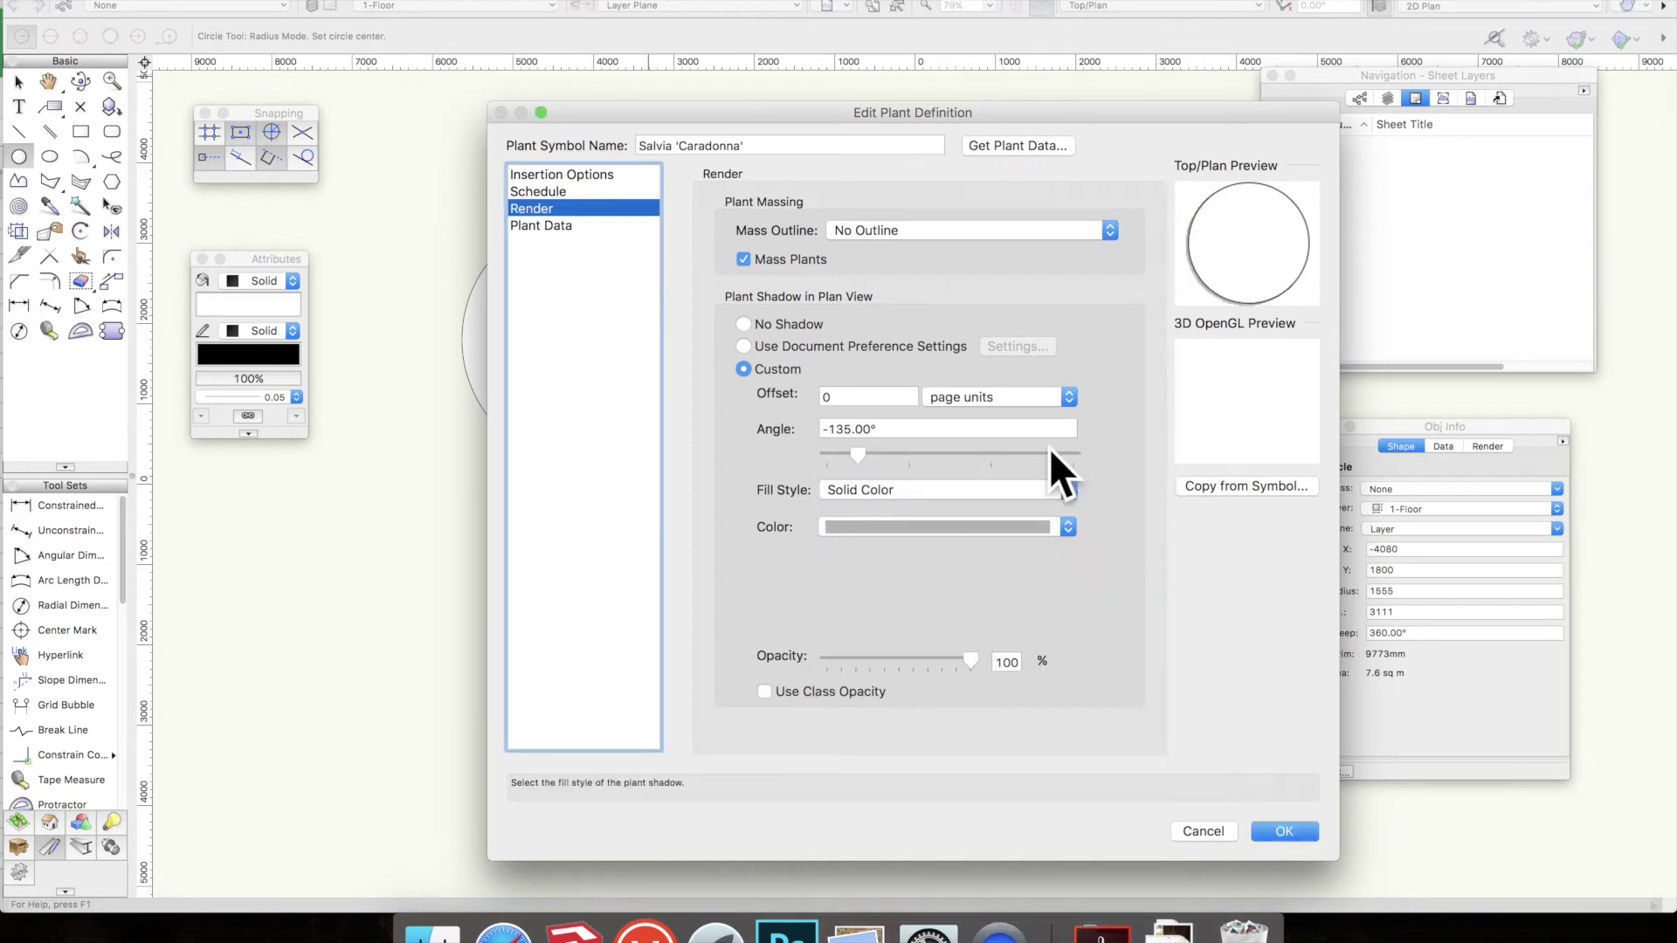
Step: Try a shadow offset of 100 document units at an angle of 64°, and return the plant to No Shadow
left_click(863, 395)
type("10")
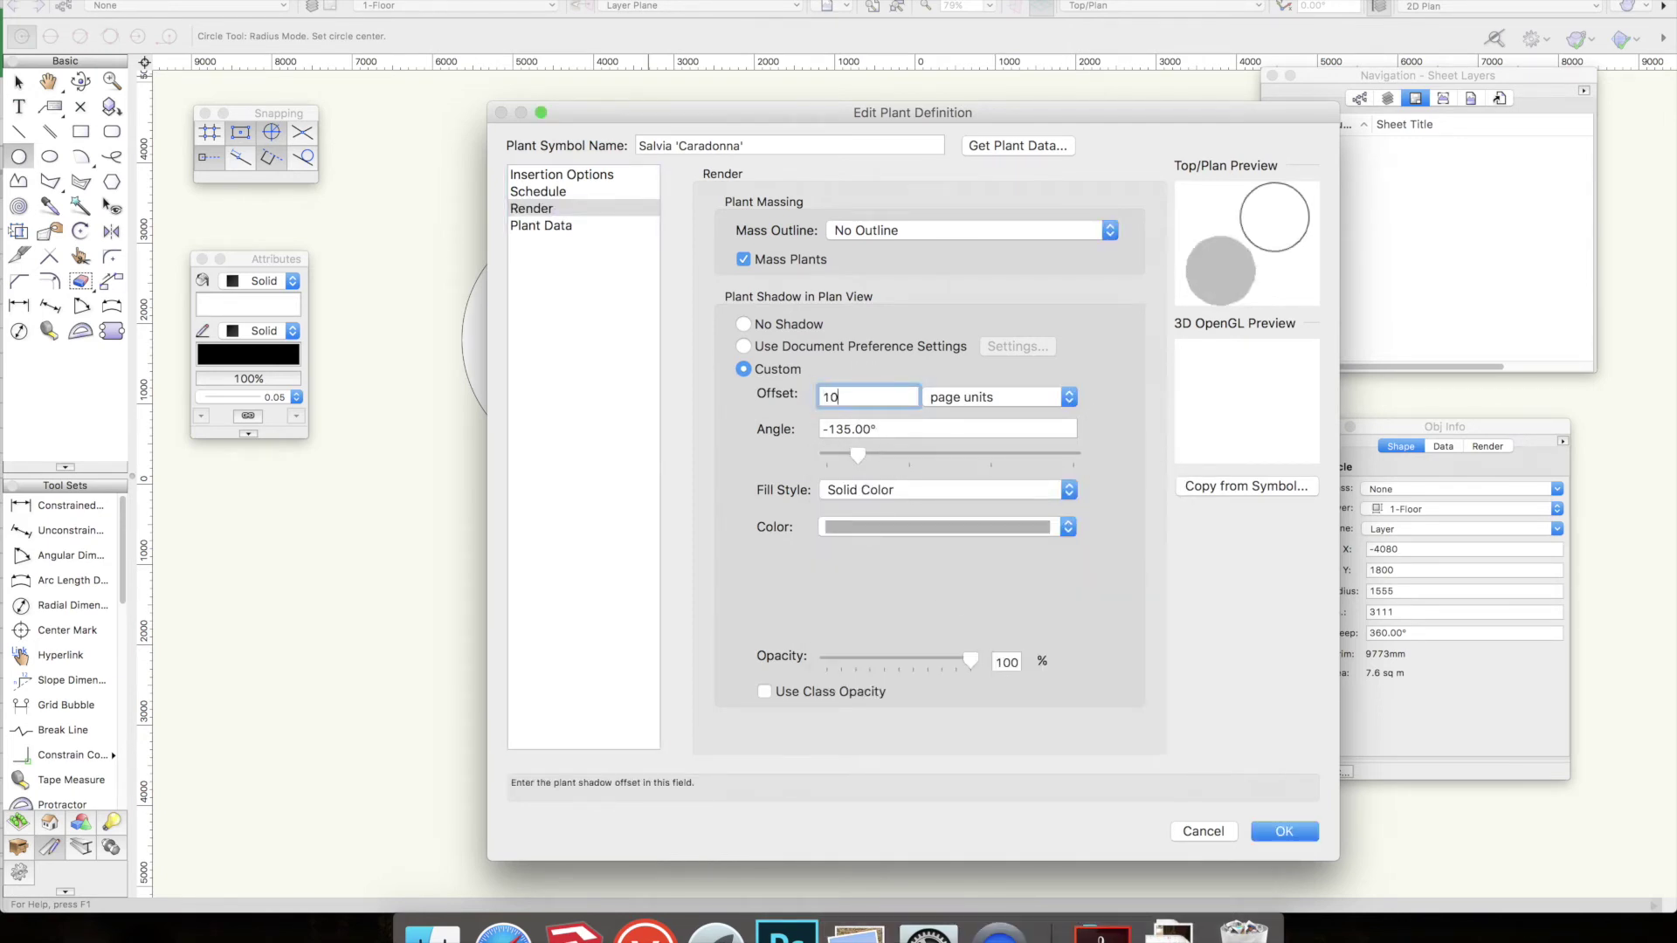
key("BackSpace")
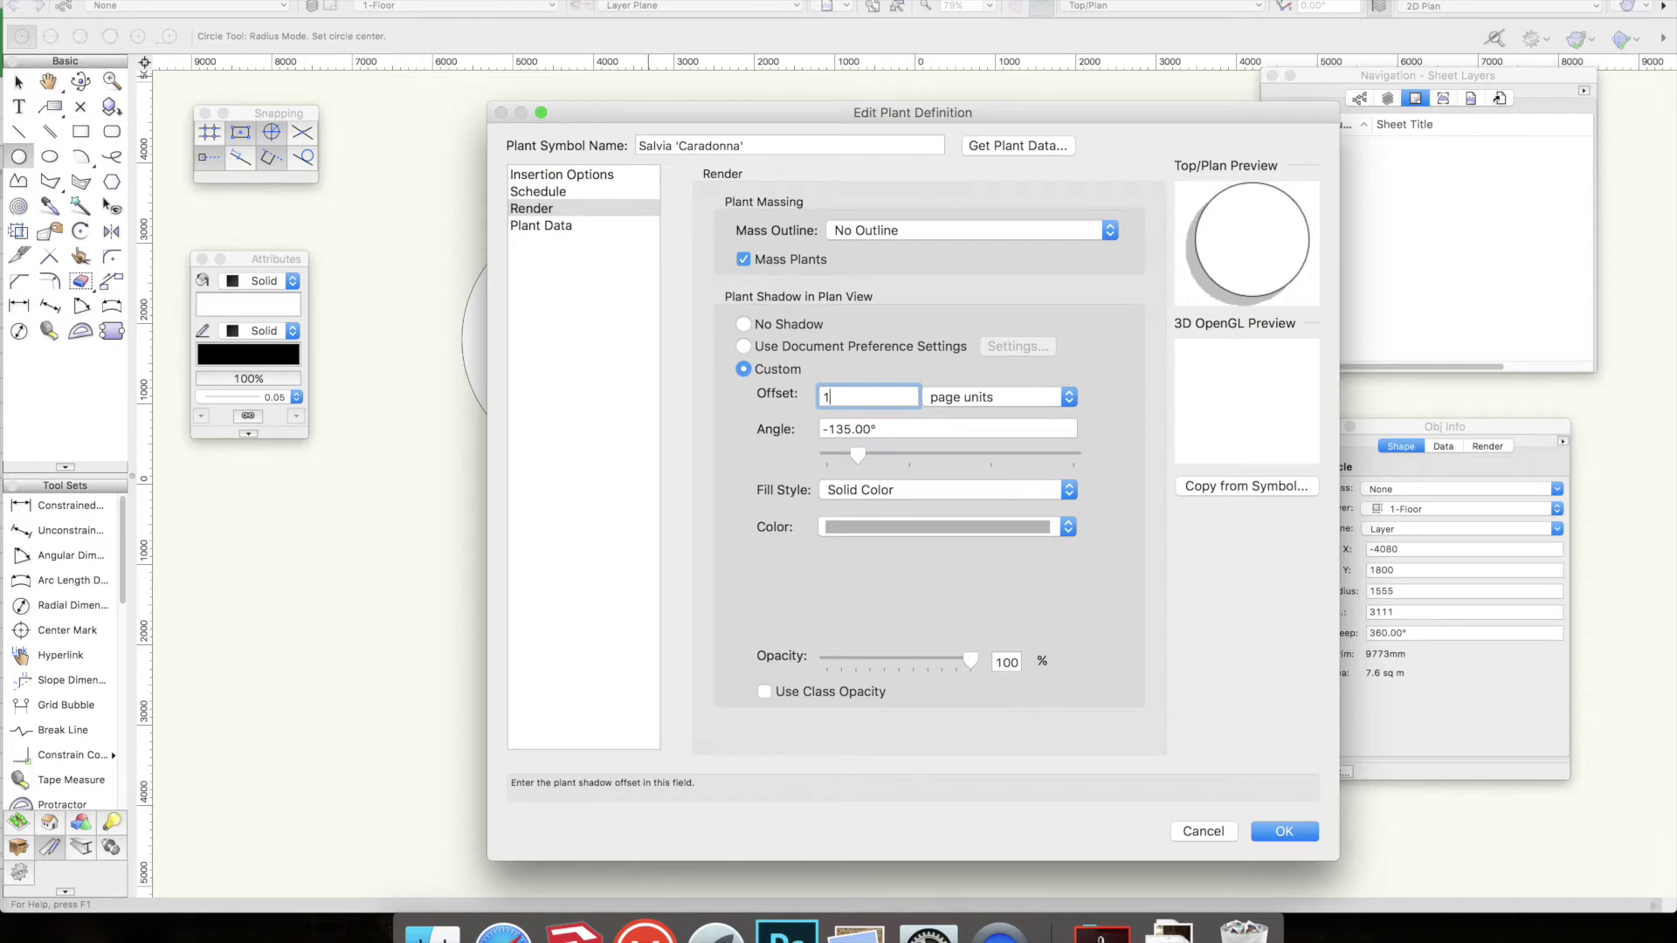
type("0")
key("BackSpace")
left_click(959, 399)
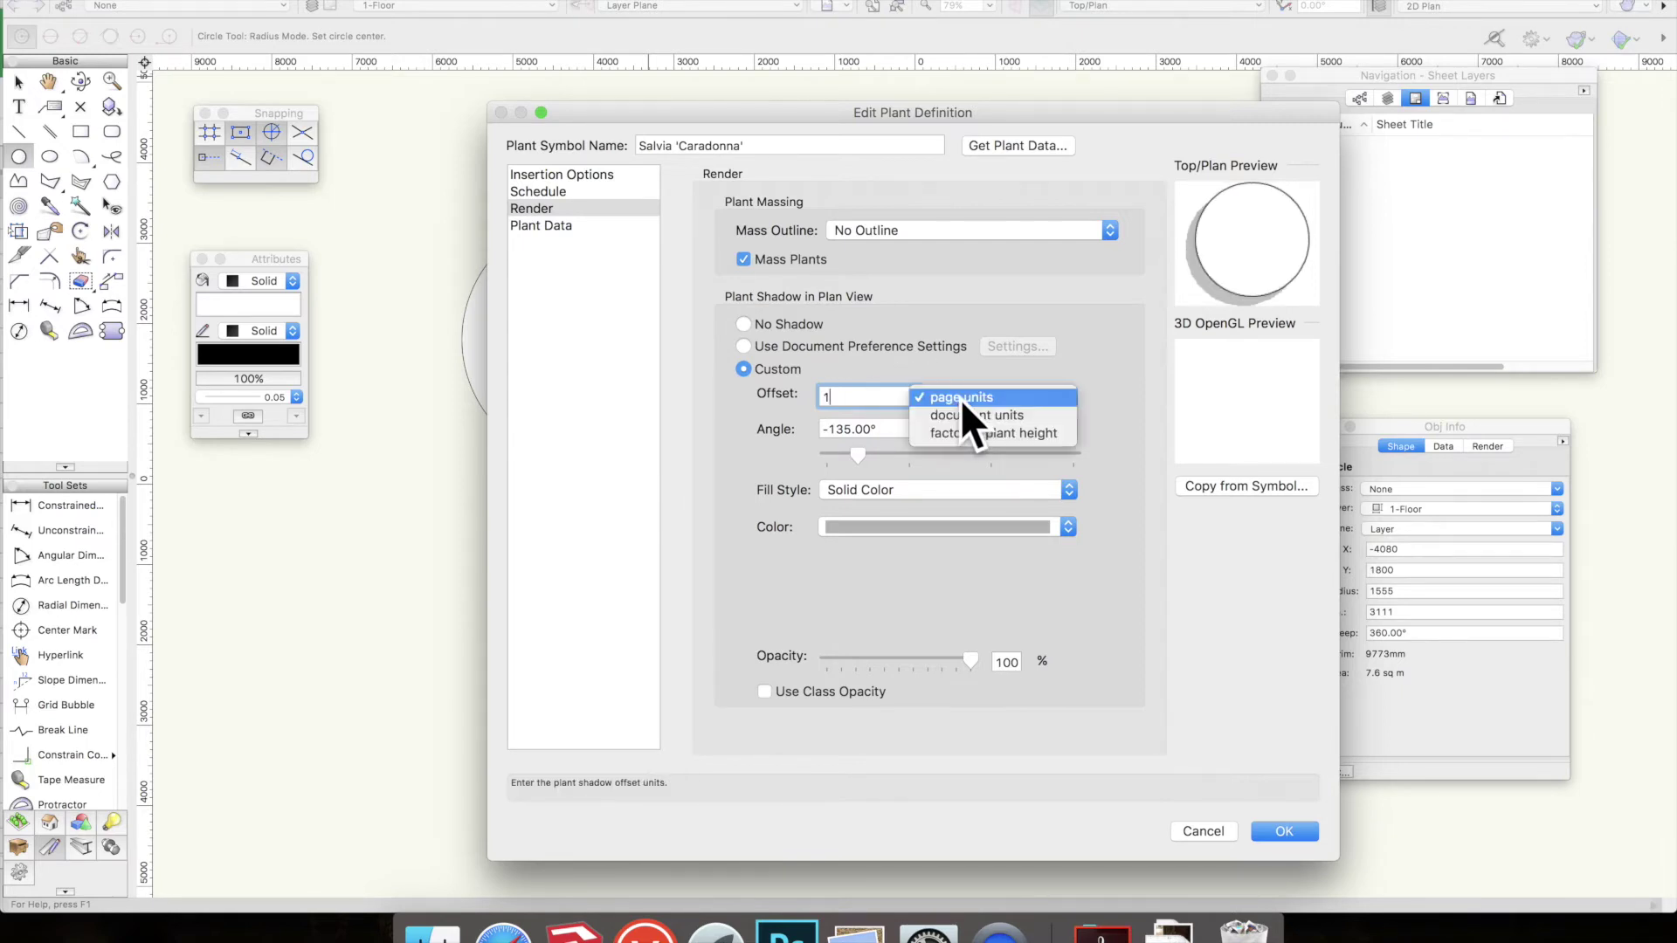
left_click(1010, 412)
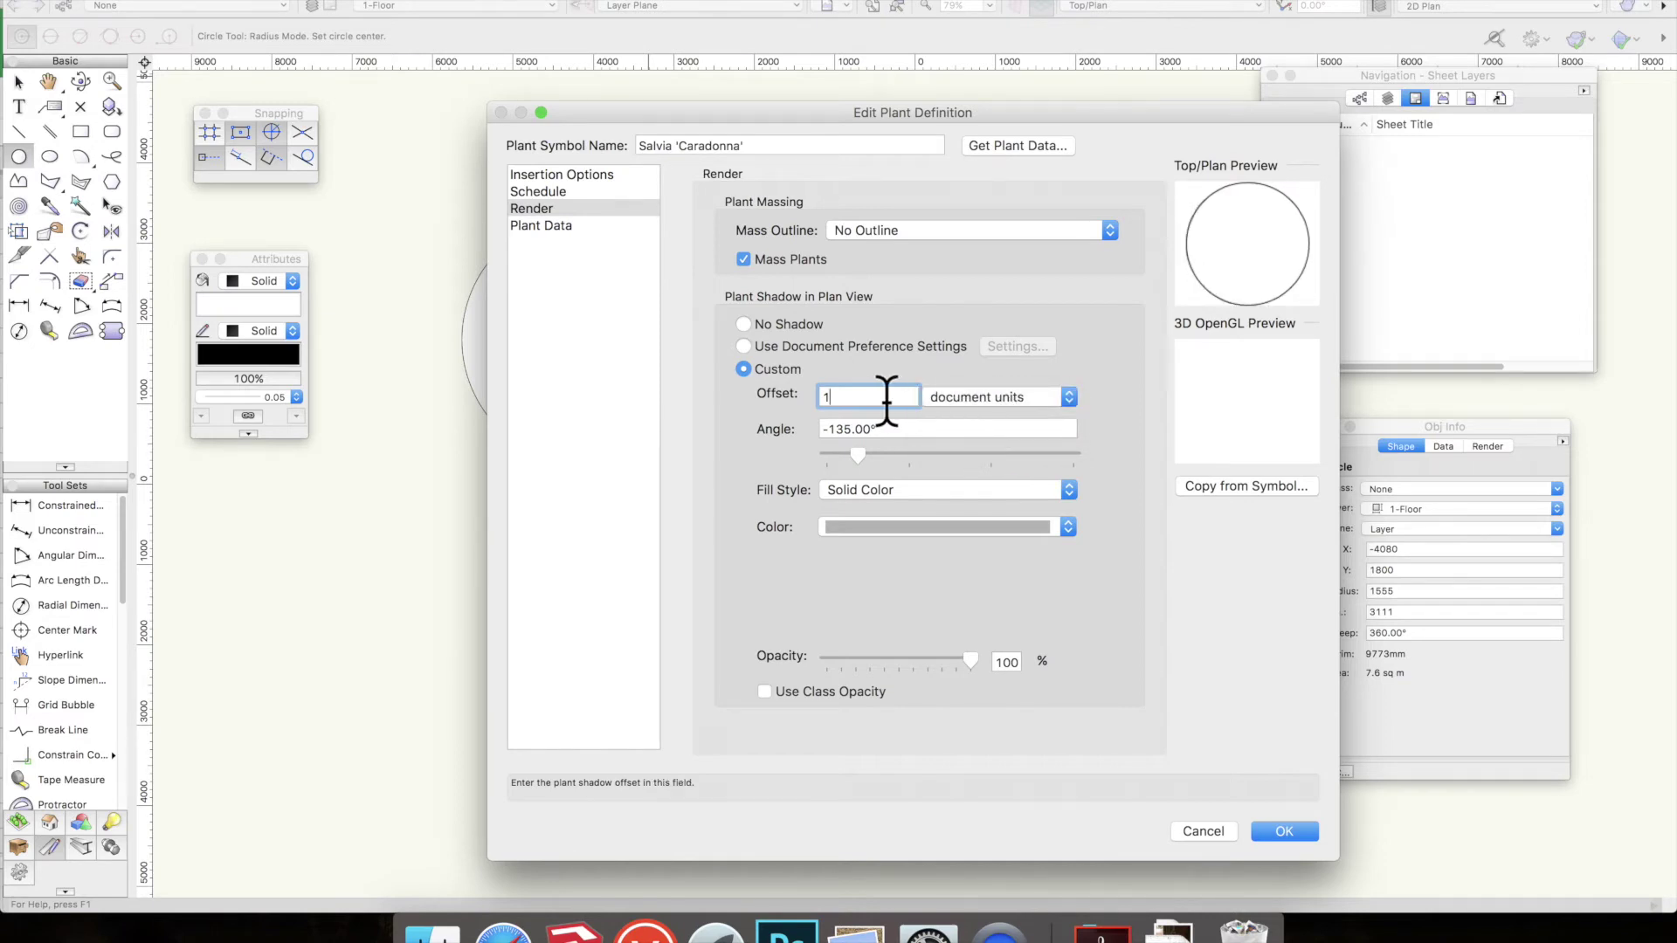
type("00")
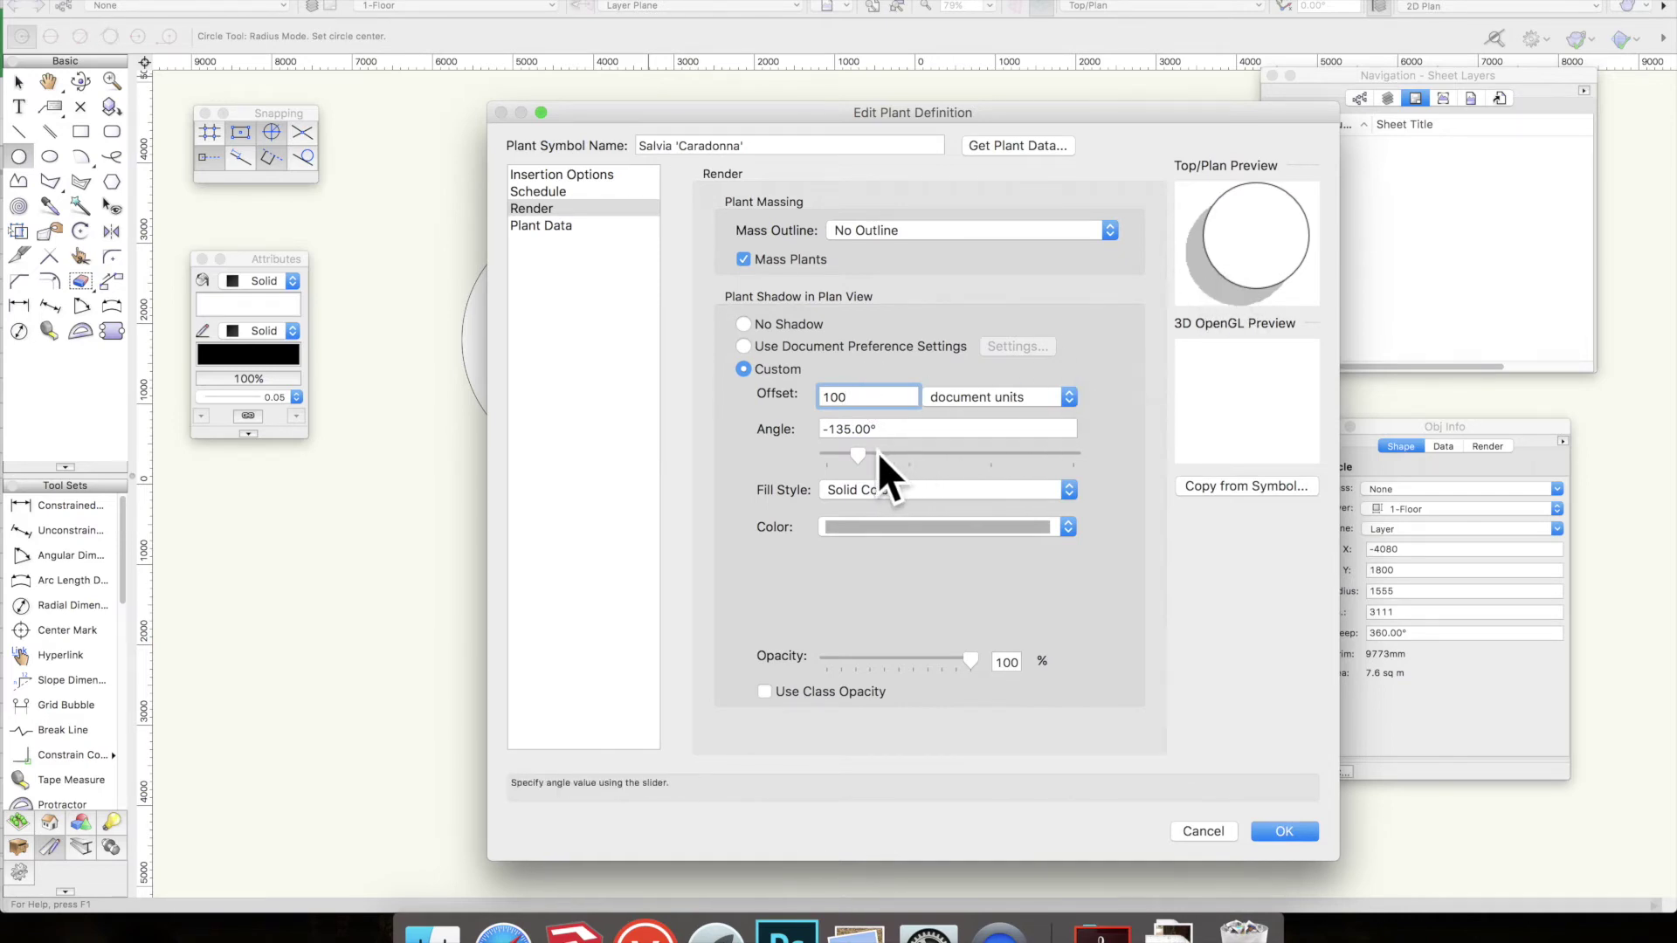
left_click_drag(864, 454, 1001, 456)
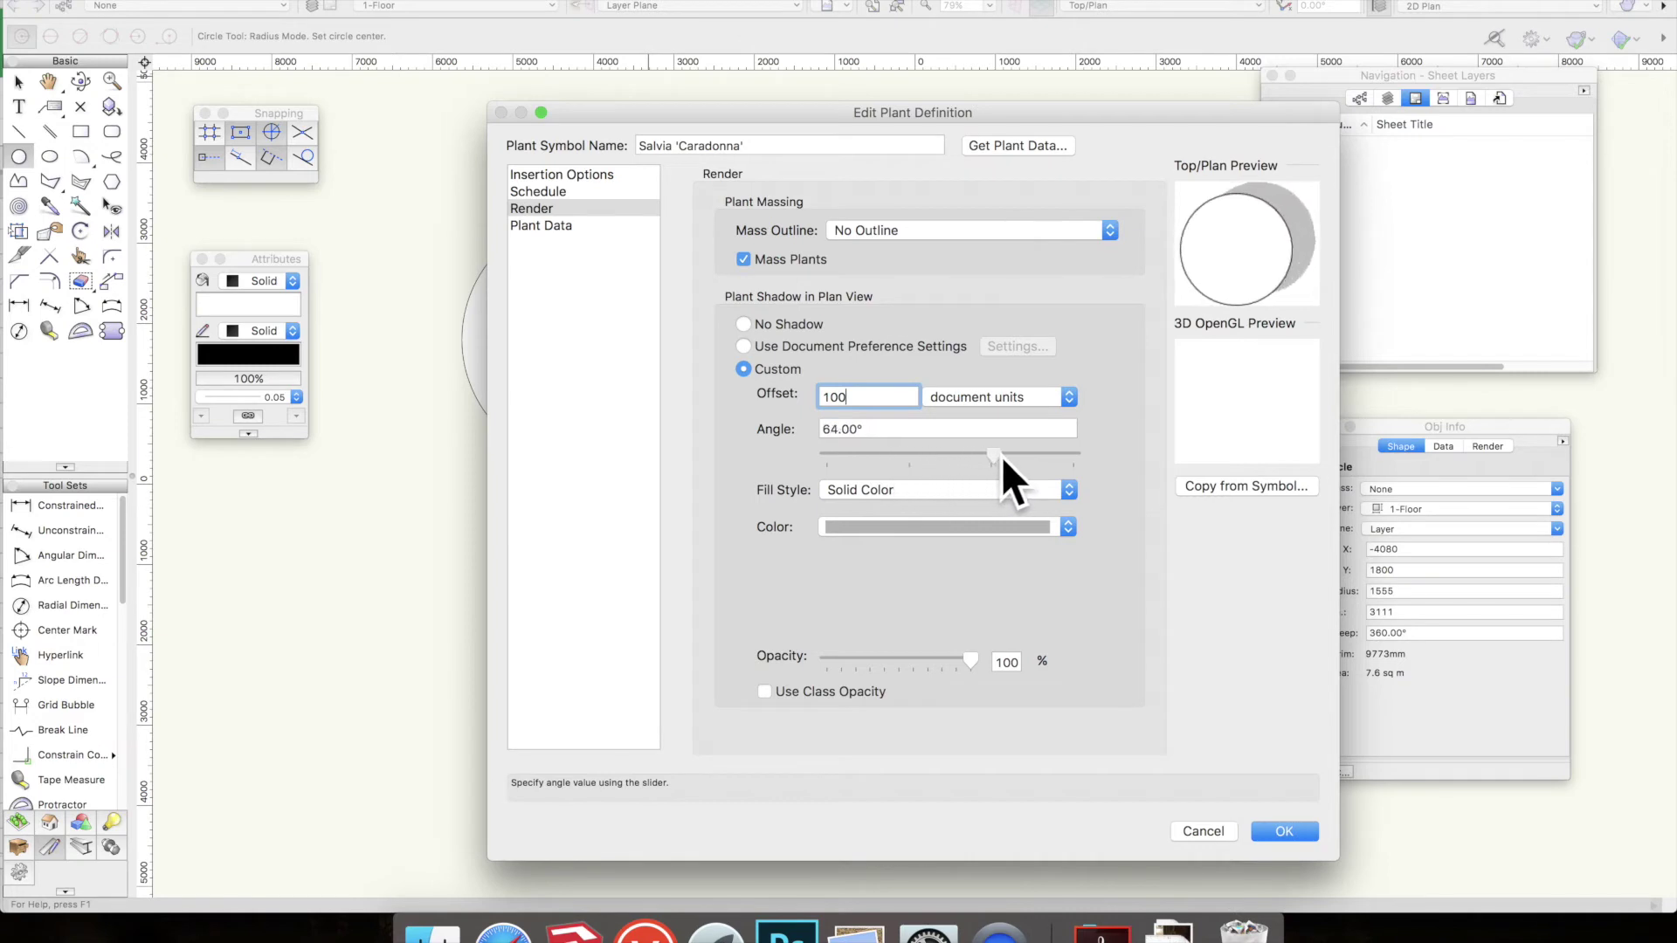
left_click(779, 322)
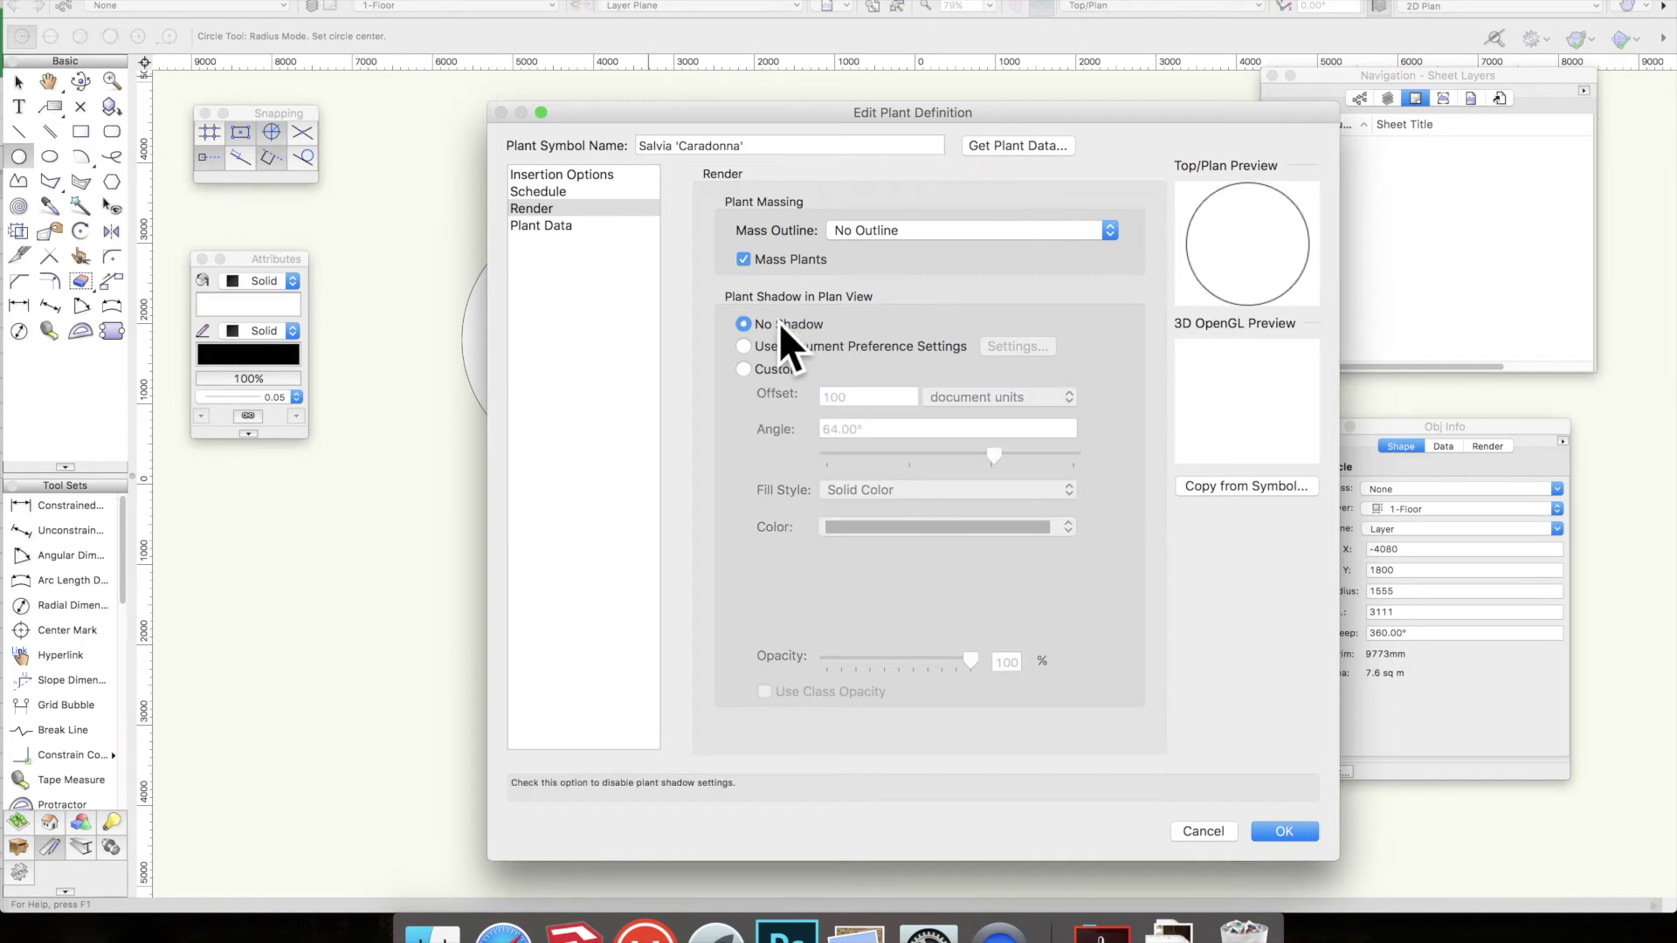
Step: Check the plant data fields and accept the definition to turn the circle into a plant
left_click(557, 223)
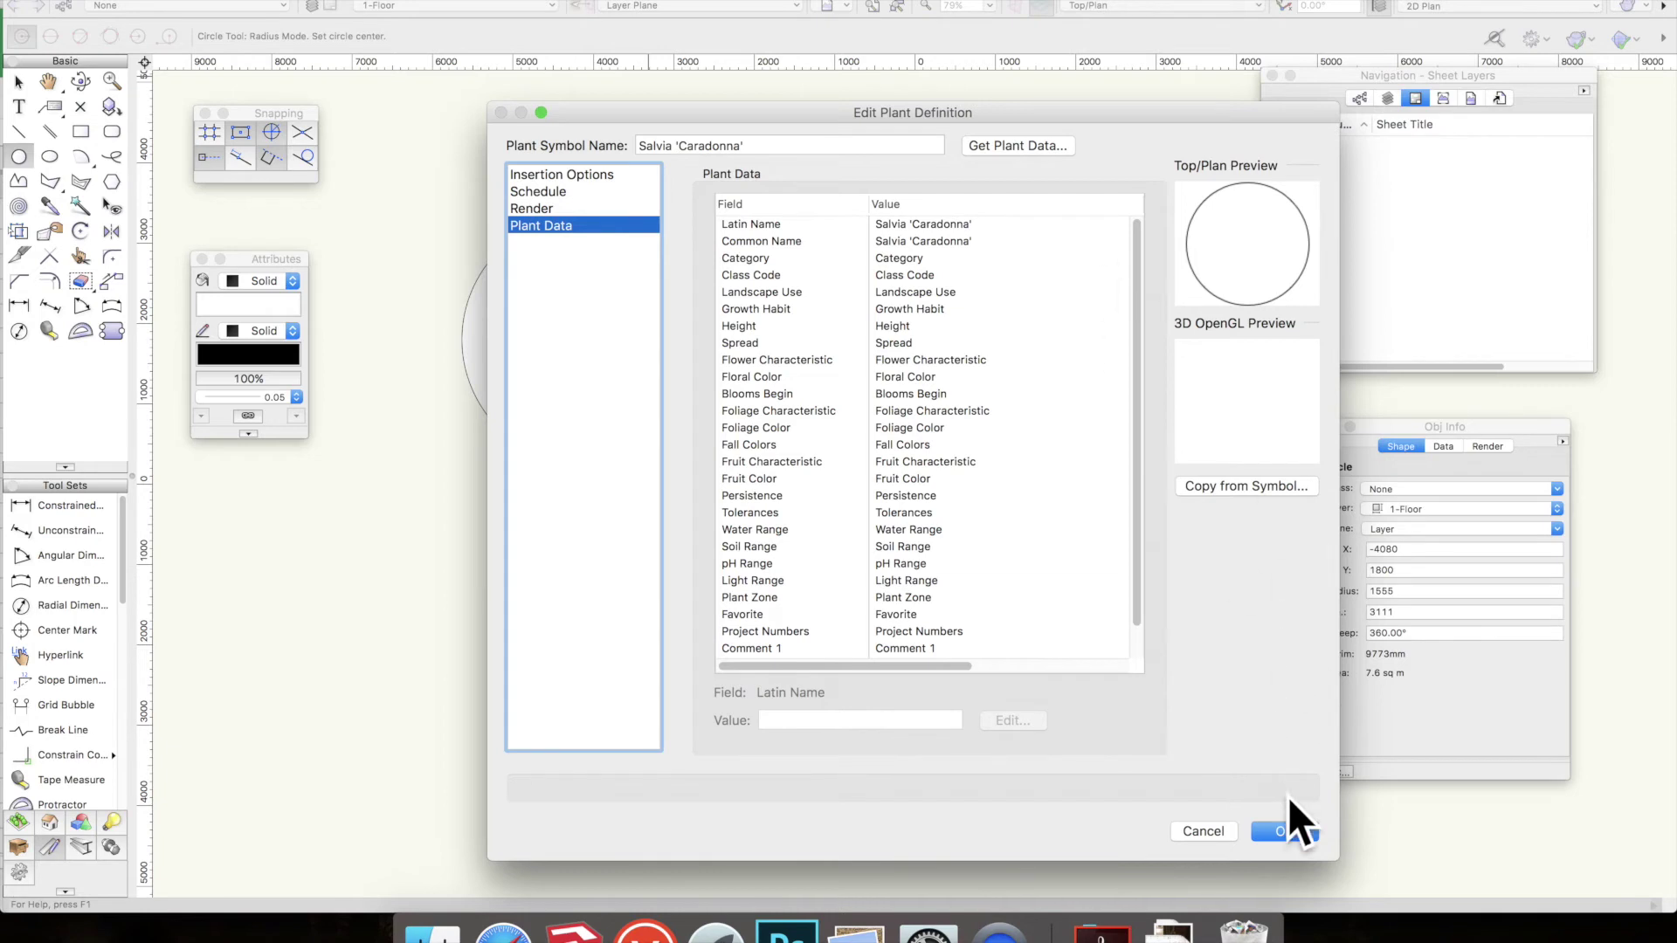
left_click(1284, 830)
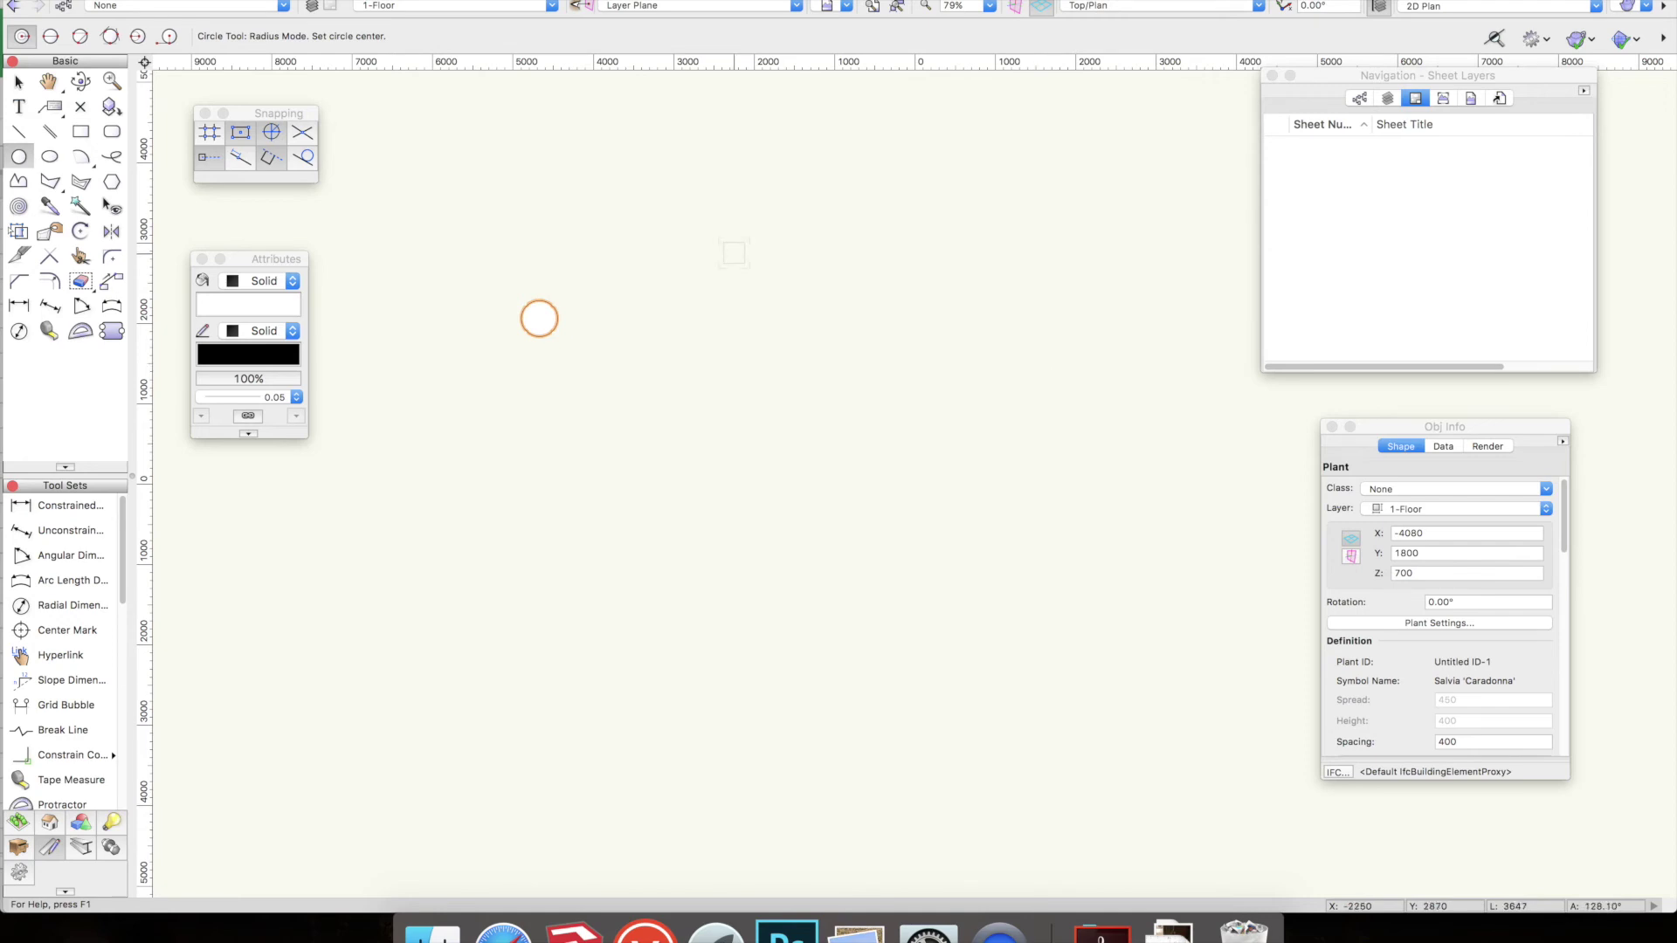
Step: Move and enlarge the Obj Info palette to show all plant settings, and display the tool set containing the Plant tool
left_click_drag(1424, 430, 1227, 125)
left_click_drag(1369, 469, 1607, 747)
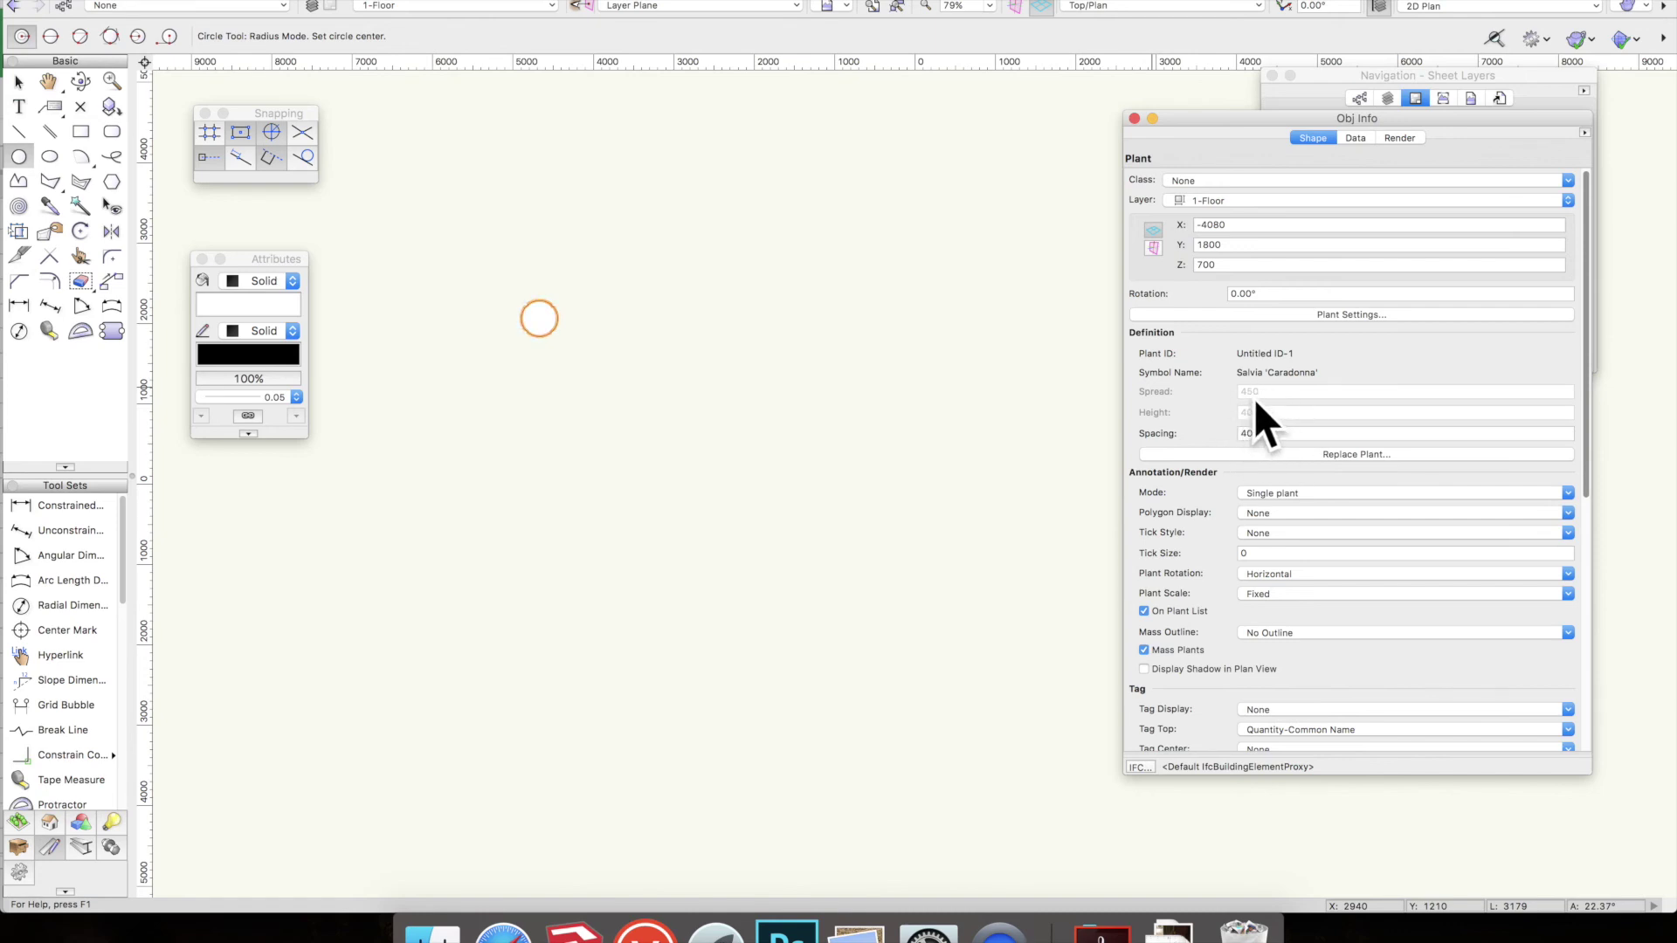
left_click(18, 822)
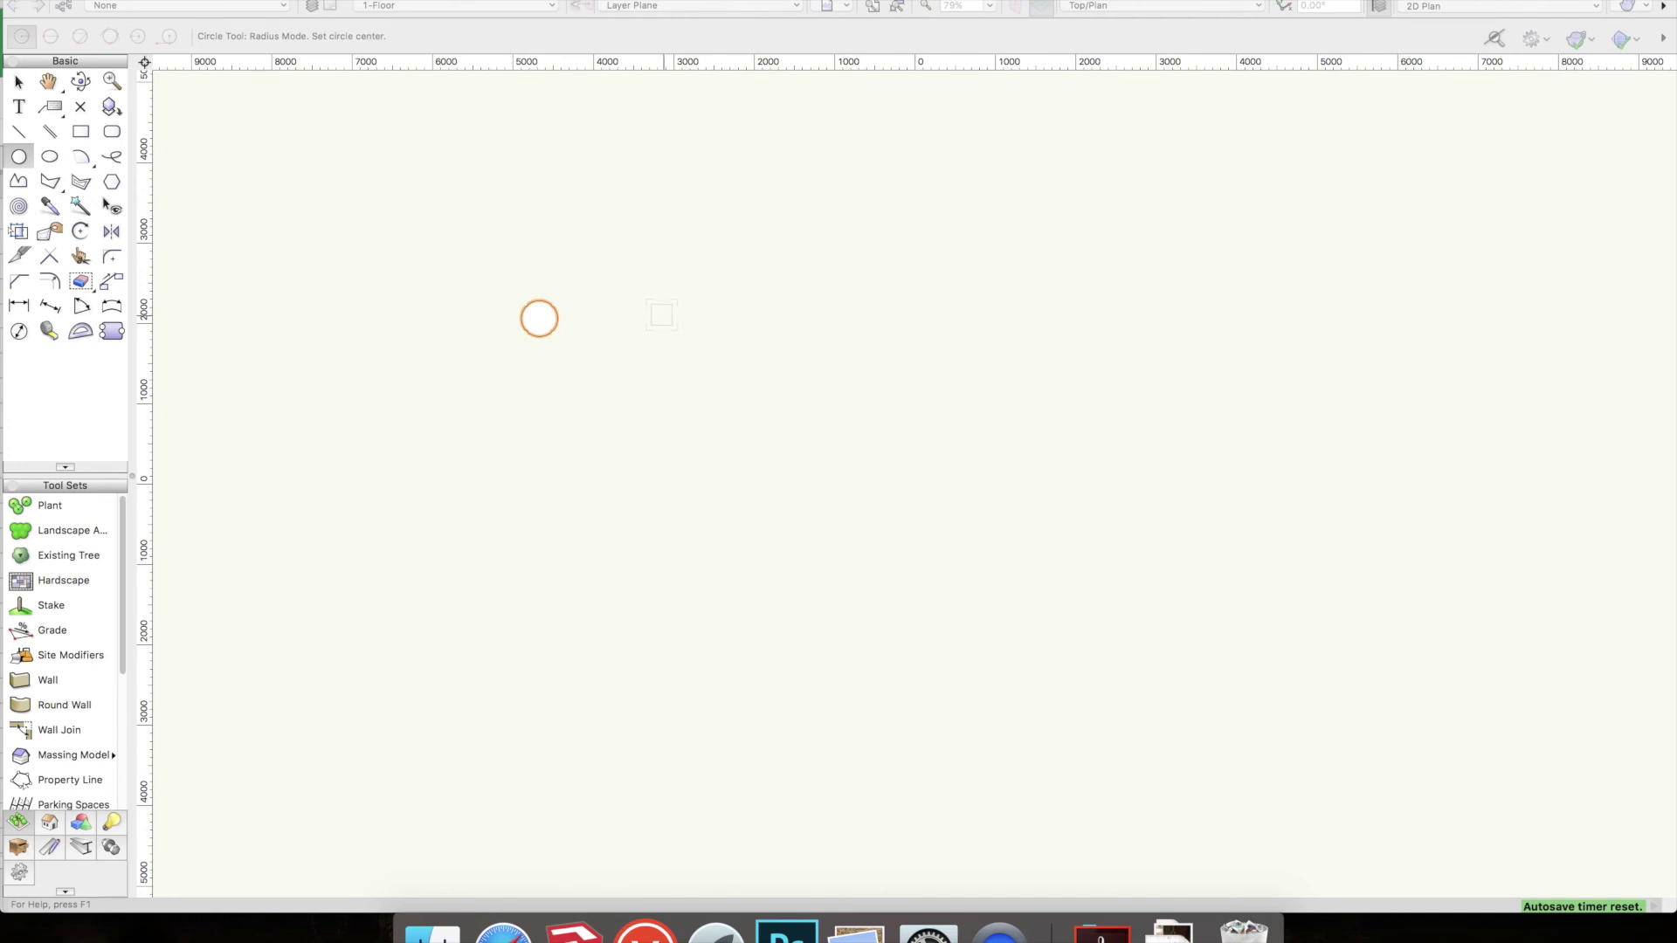
Step: Draw a second circle with a radius of about 461 mm just to the right of the Salvia plant
left_click(665, 315)
left_click(657, 308)
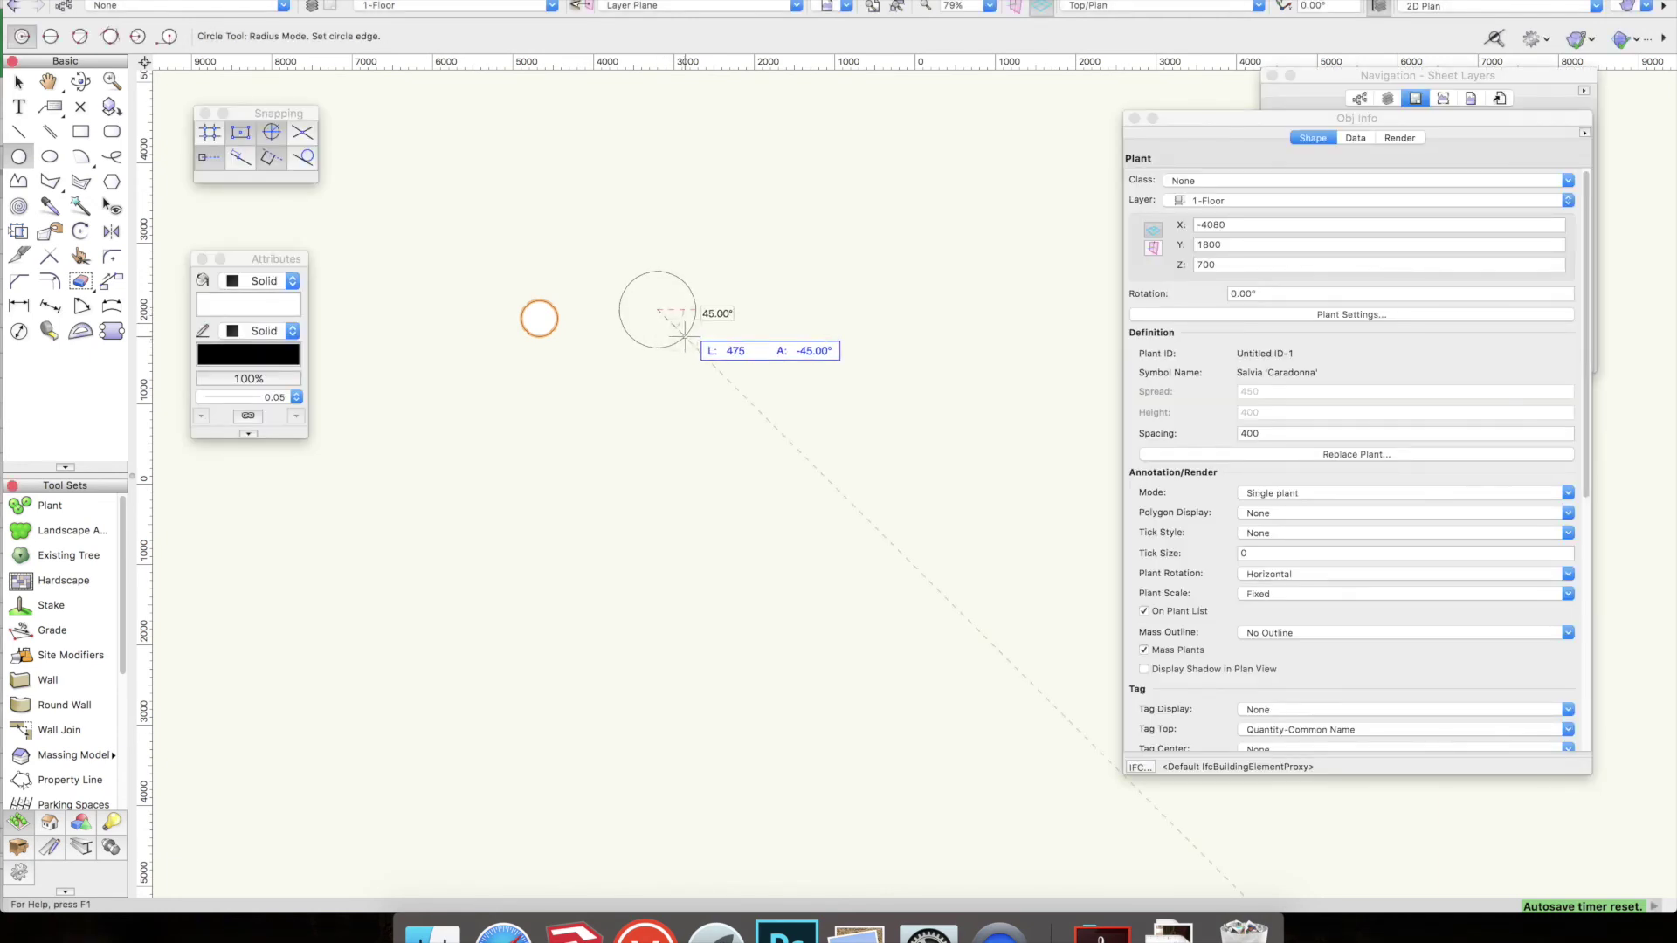
left_click(695, 309)
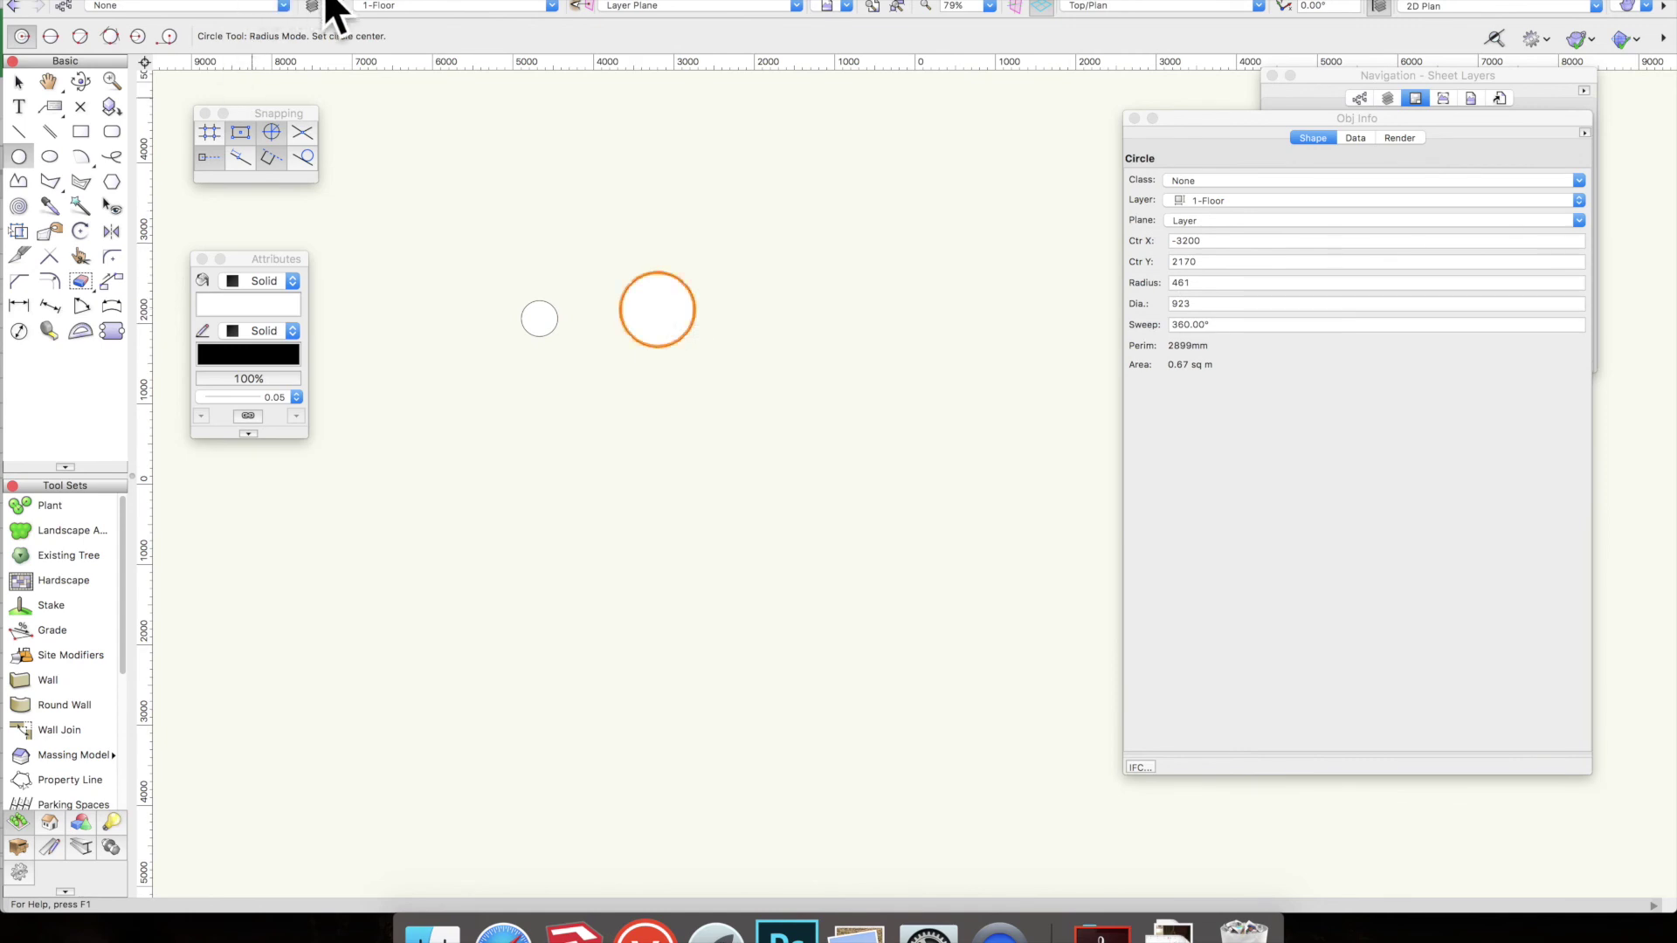
Step: Start a plant definition from the selected larger circle, name the plant symbol Alchemilla mollis, and copy that name
left_click(471, 2)
left_click(471, 2)
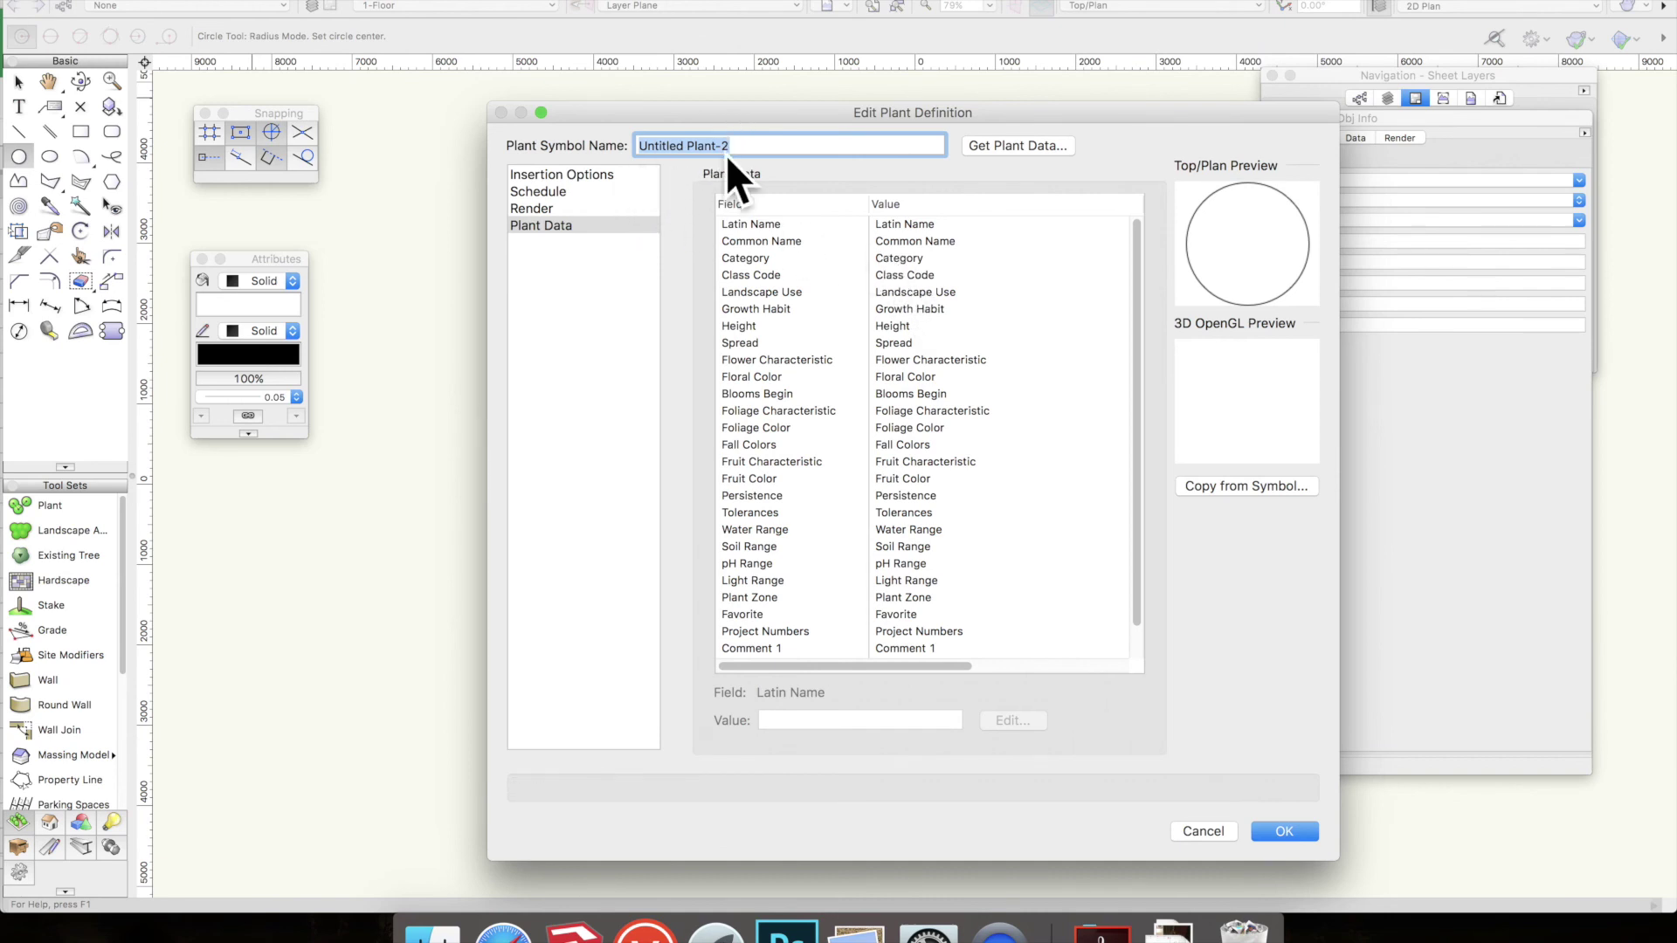
type("Alc")
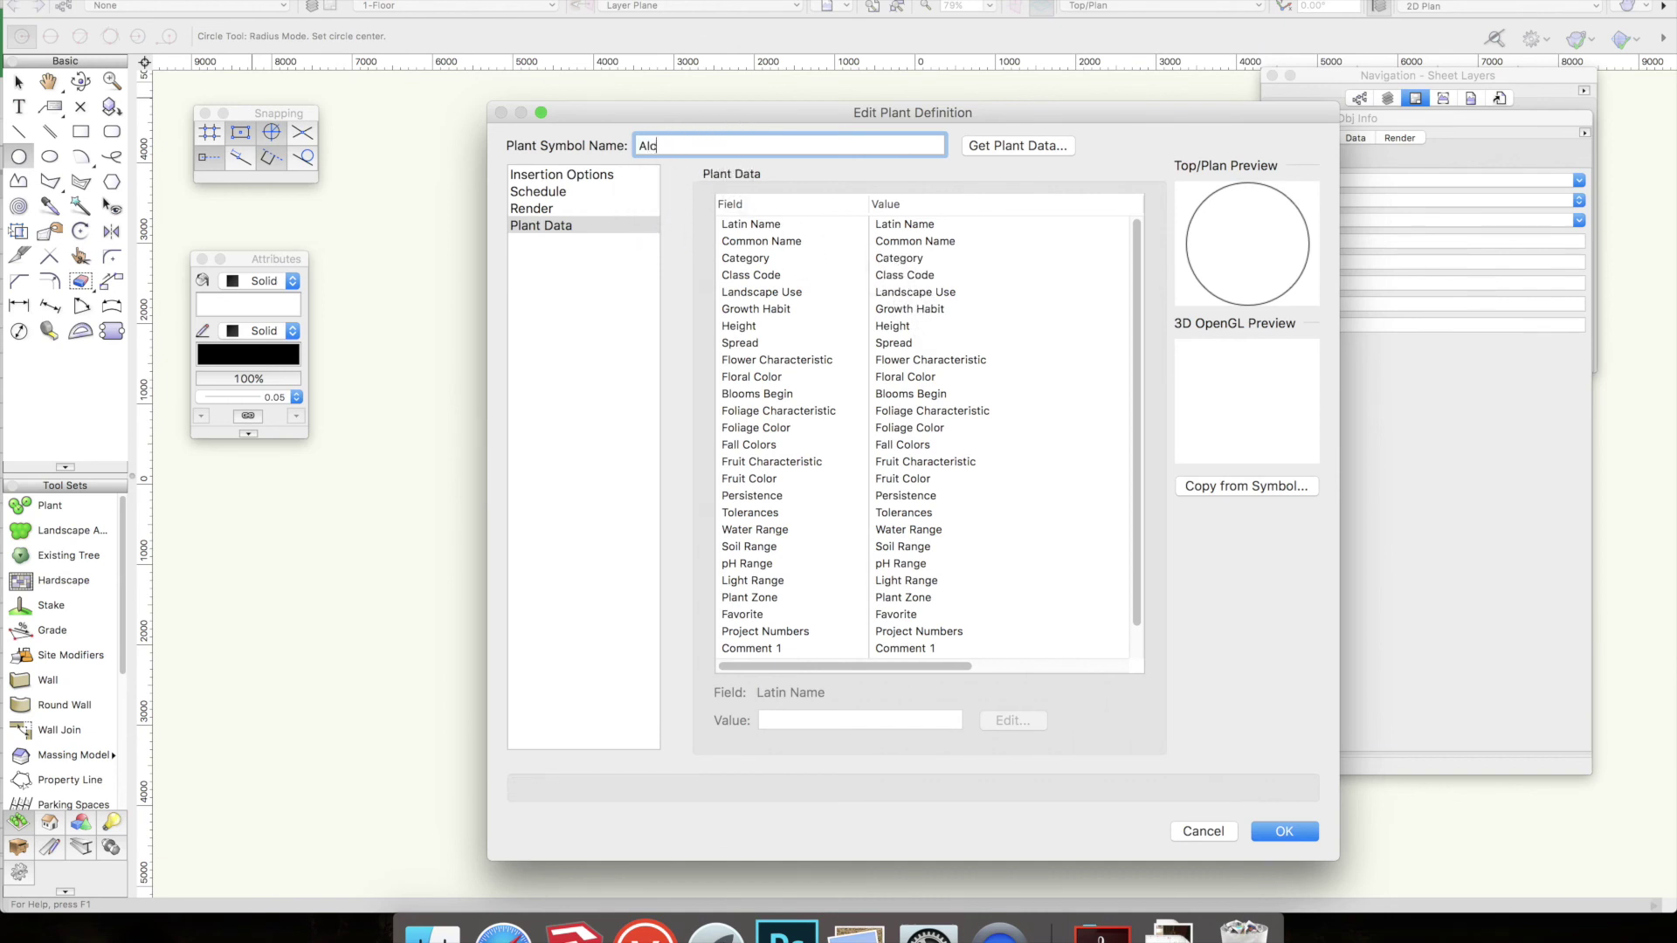
type("hemilla mollis")
key("super+a")
key("super+c")
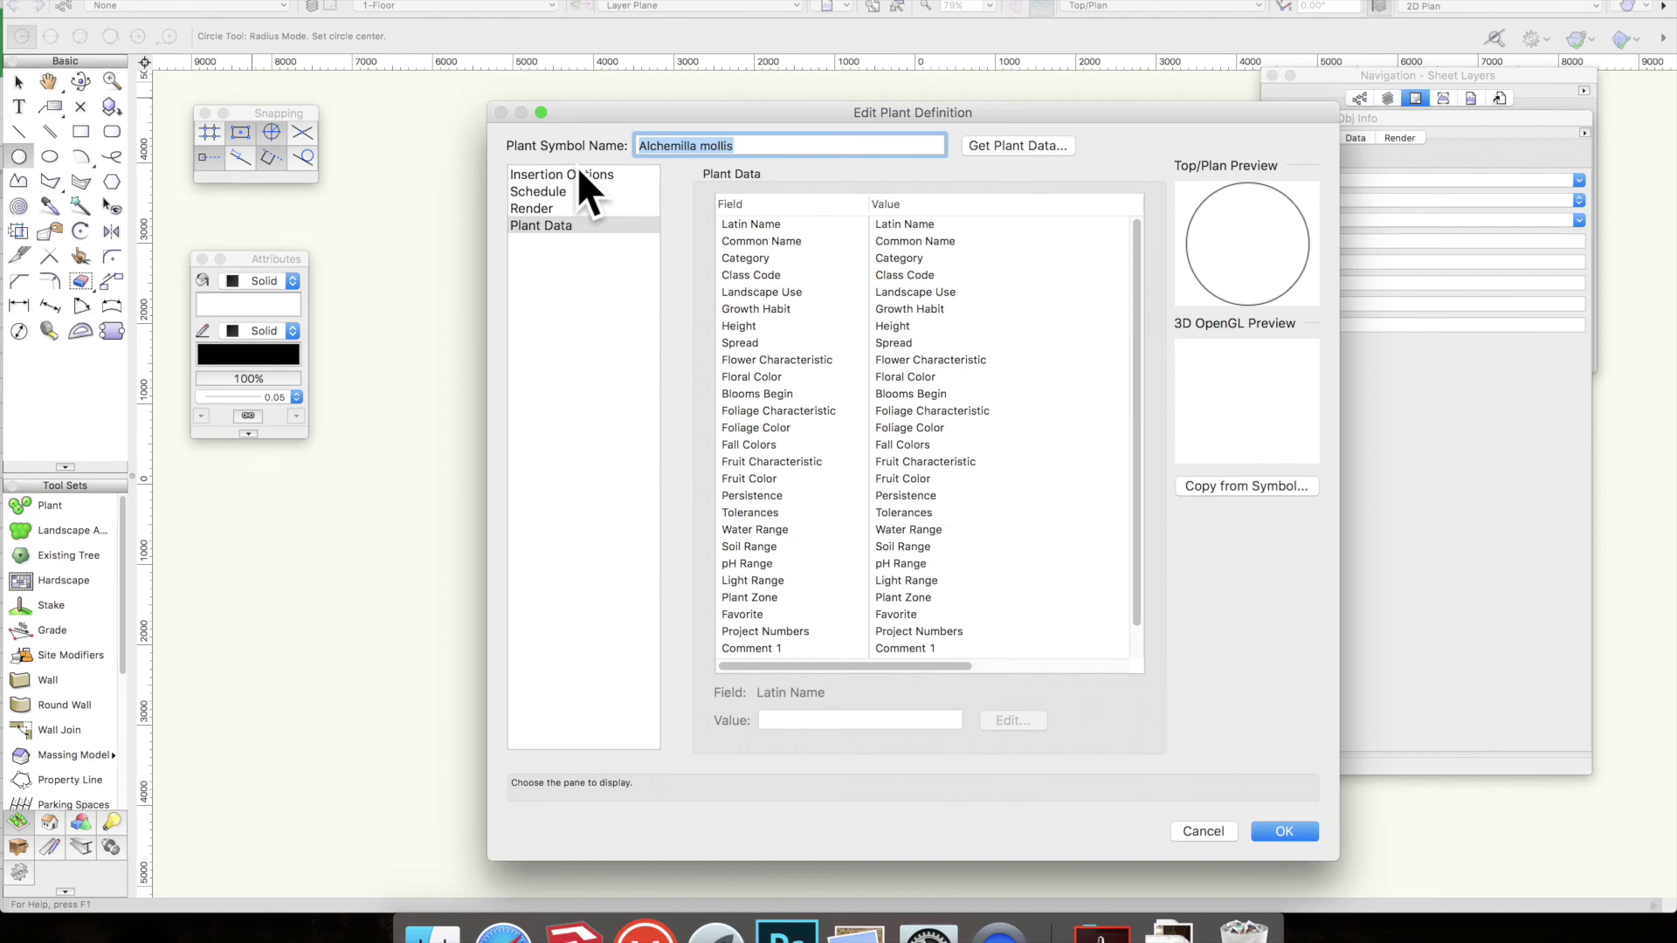
Step: Set the Alchemilla mollis insertion options to a spread of 500 and a spacing of 450
left_click(550, 175)
double_click(815, 202)
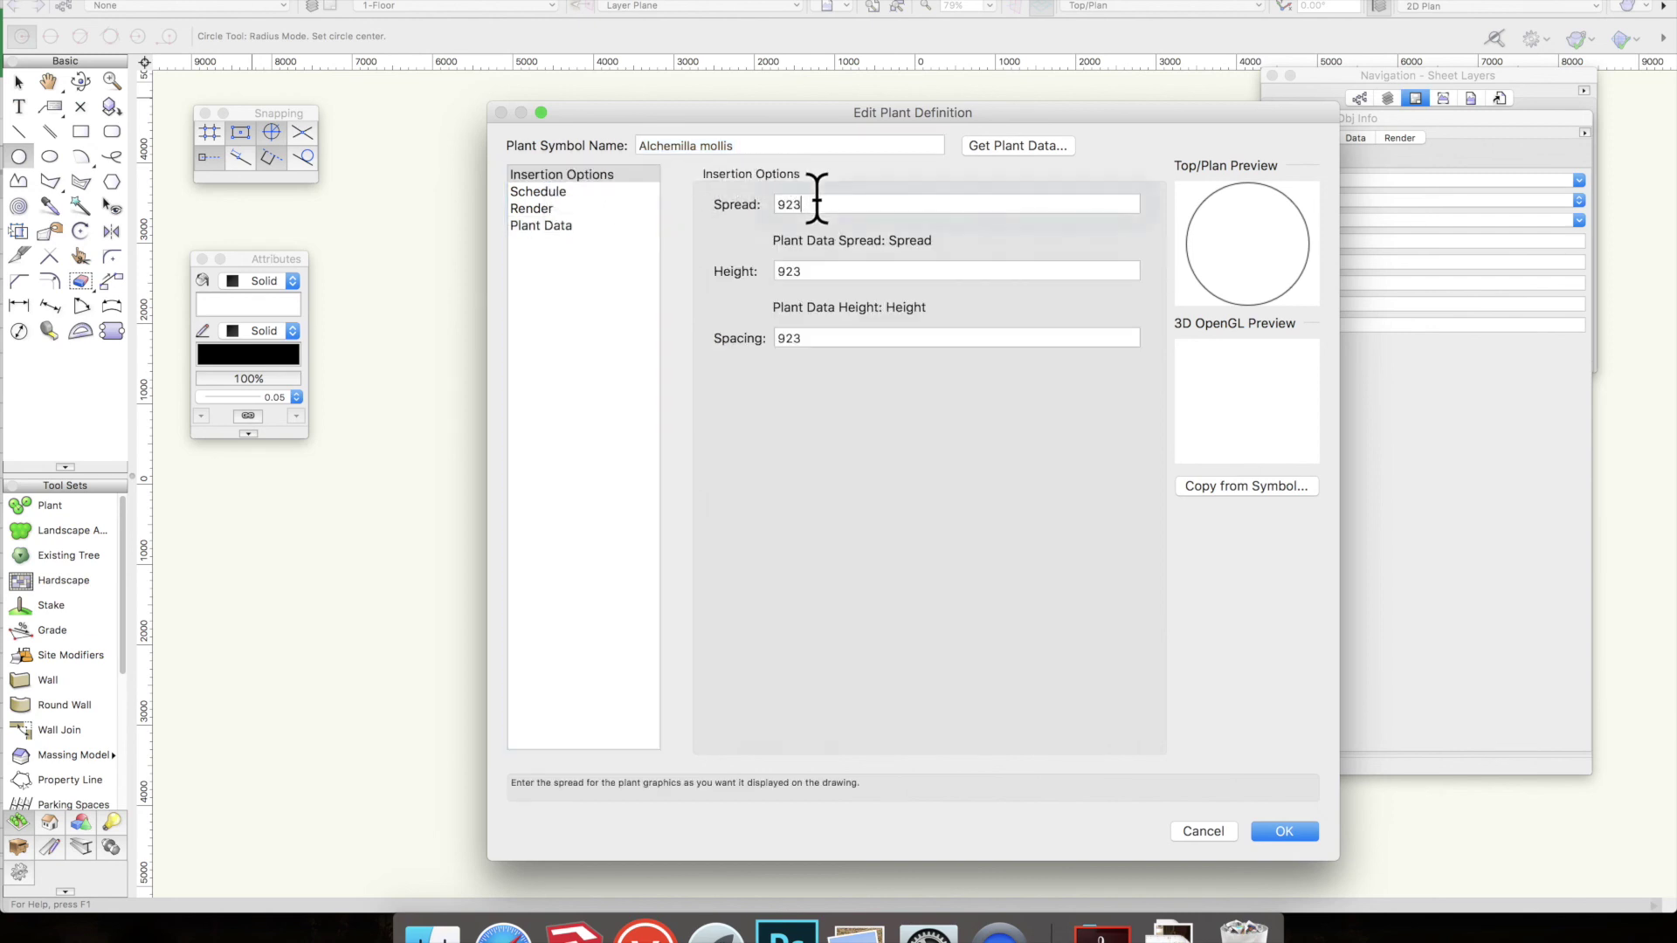
type("45")
key("BackSpace")
key("BackSpace")
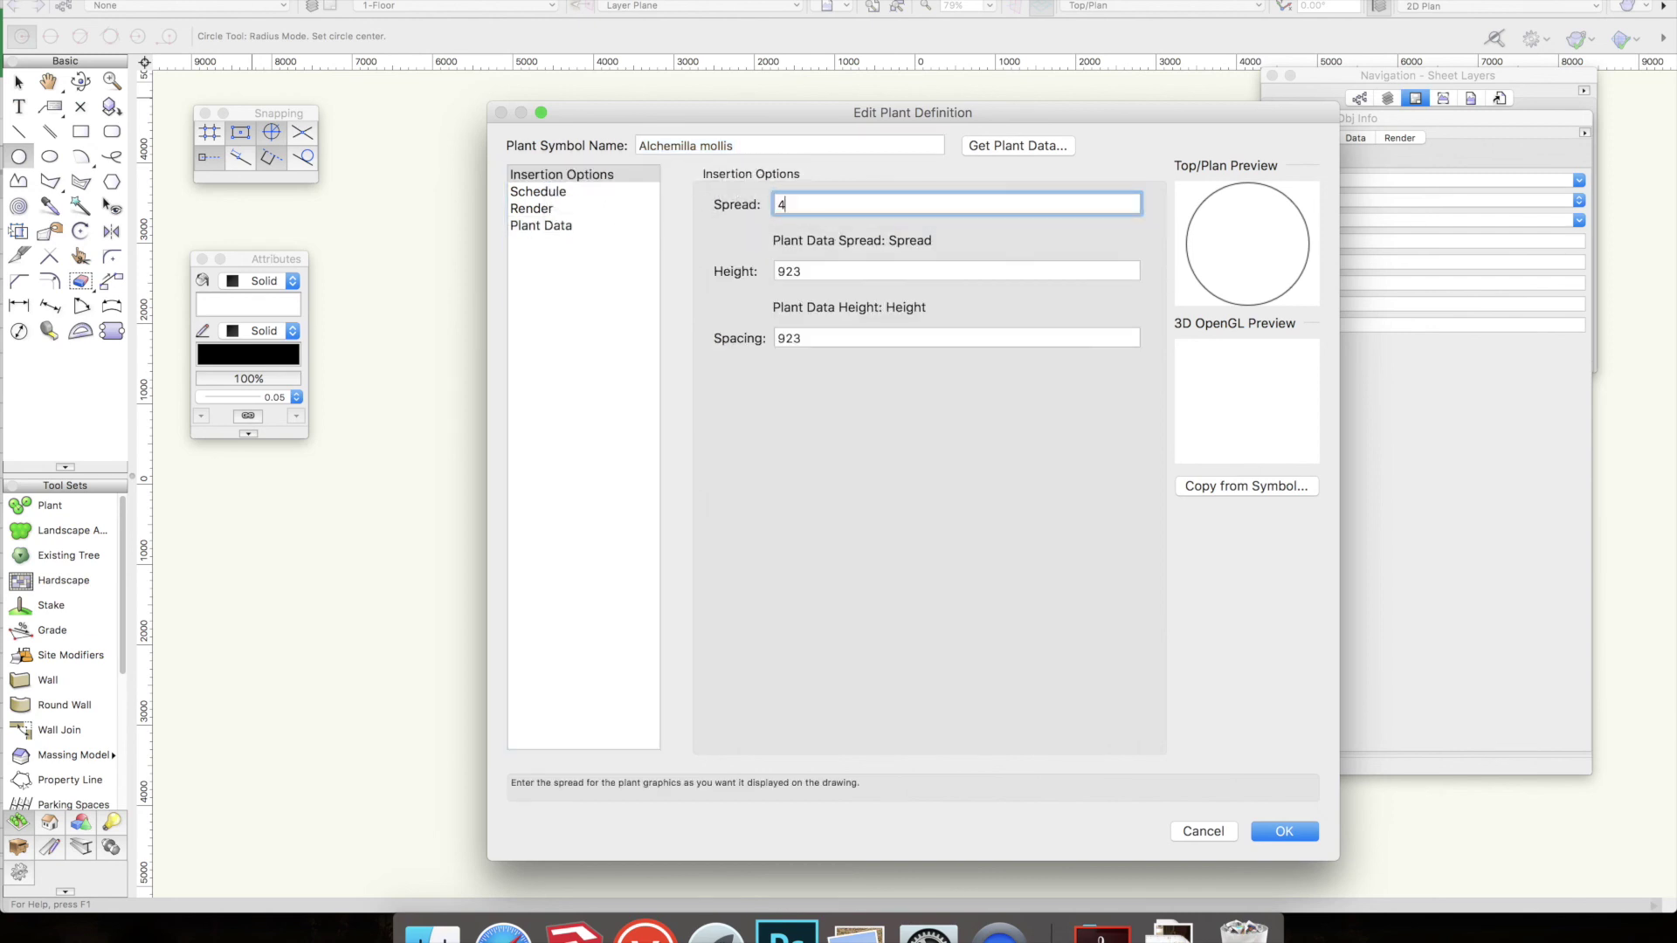
type("500")
key("Tab")
key("Tab")
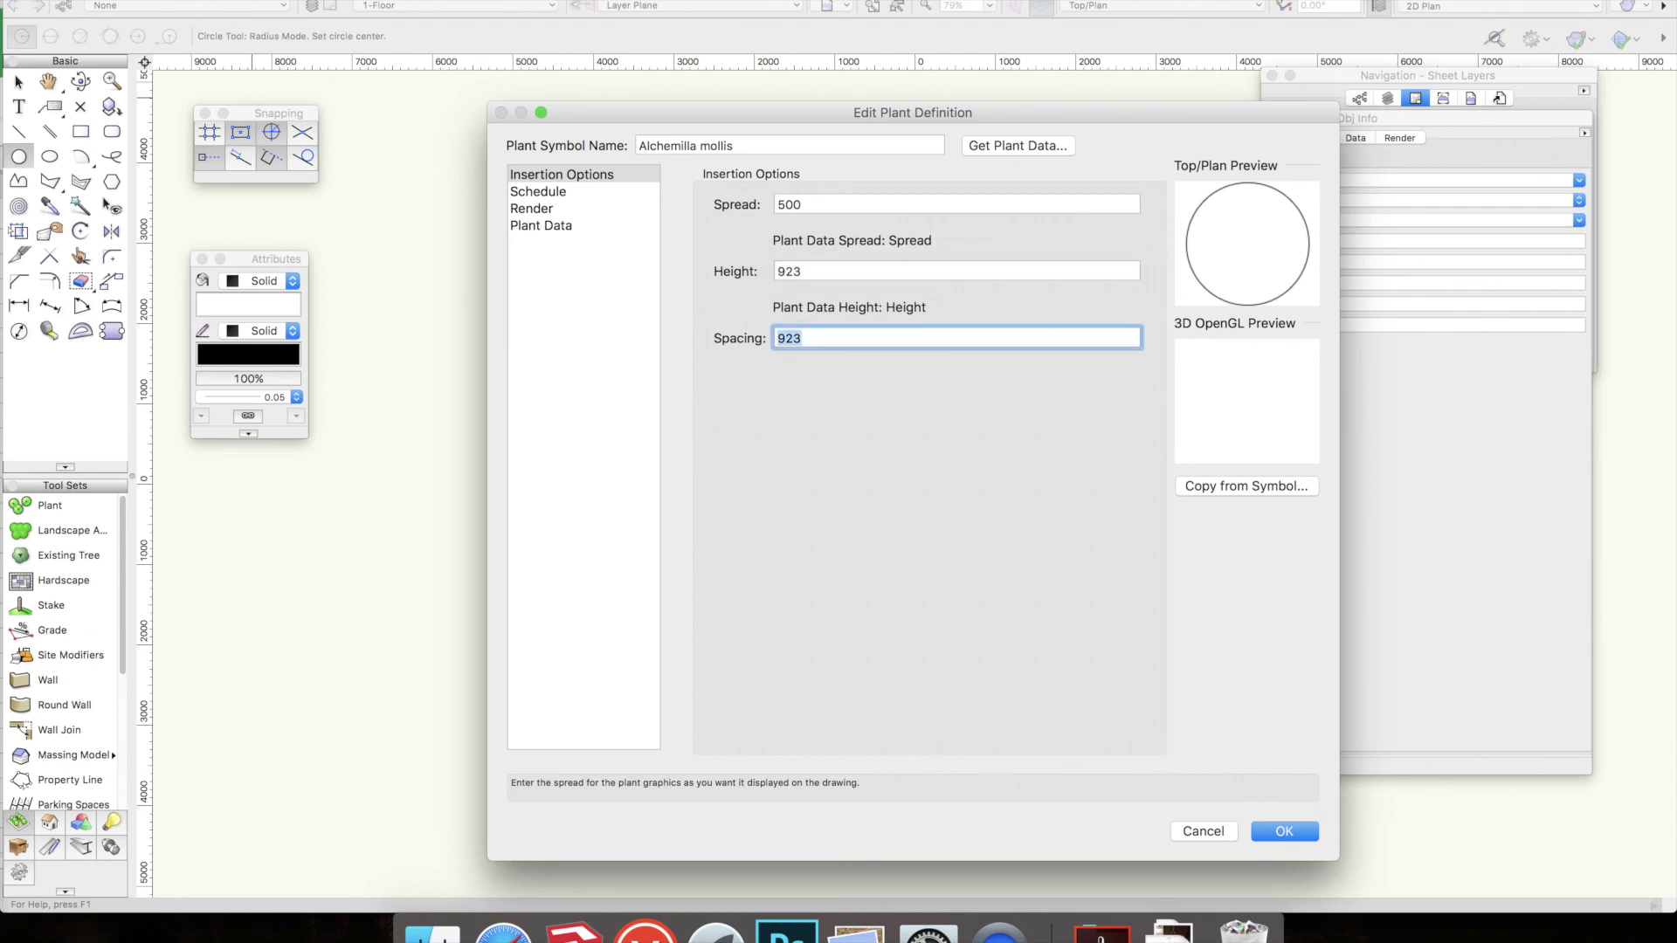
type("450")
Step: Fill the schedule data with Alchemilla mollis as both Latin and common name, and set the scheduled size to 2l
left_click(601, 190)
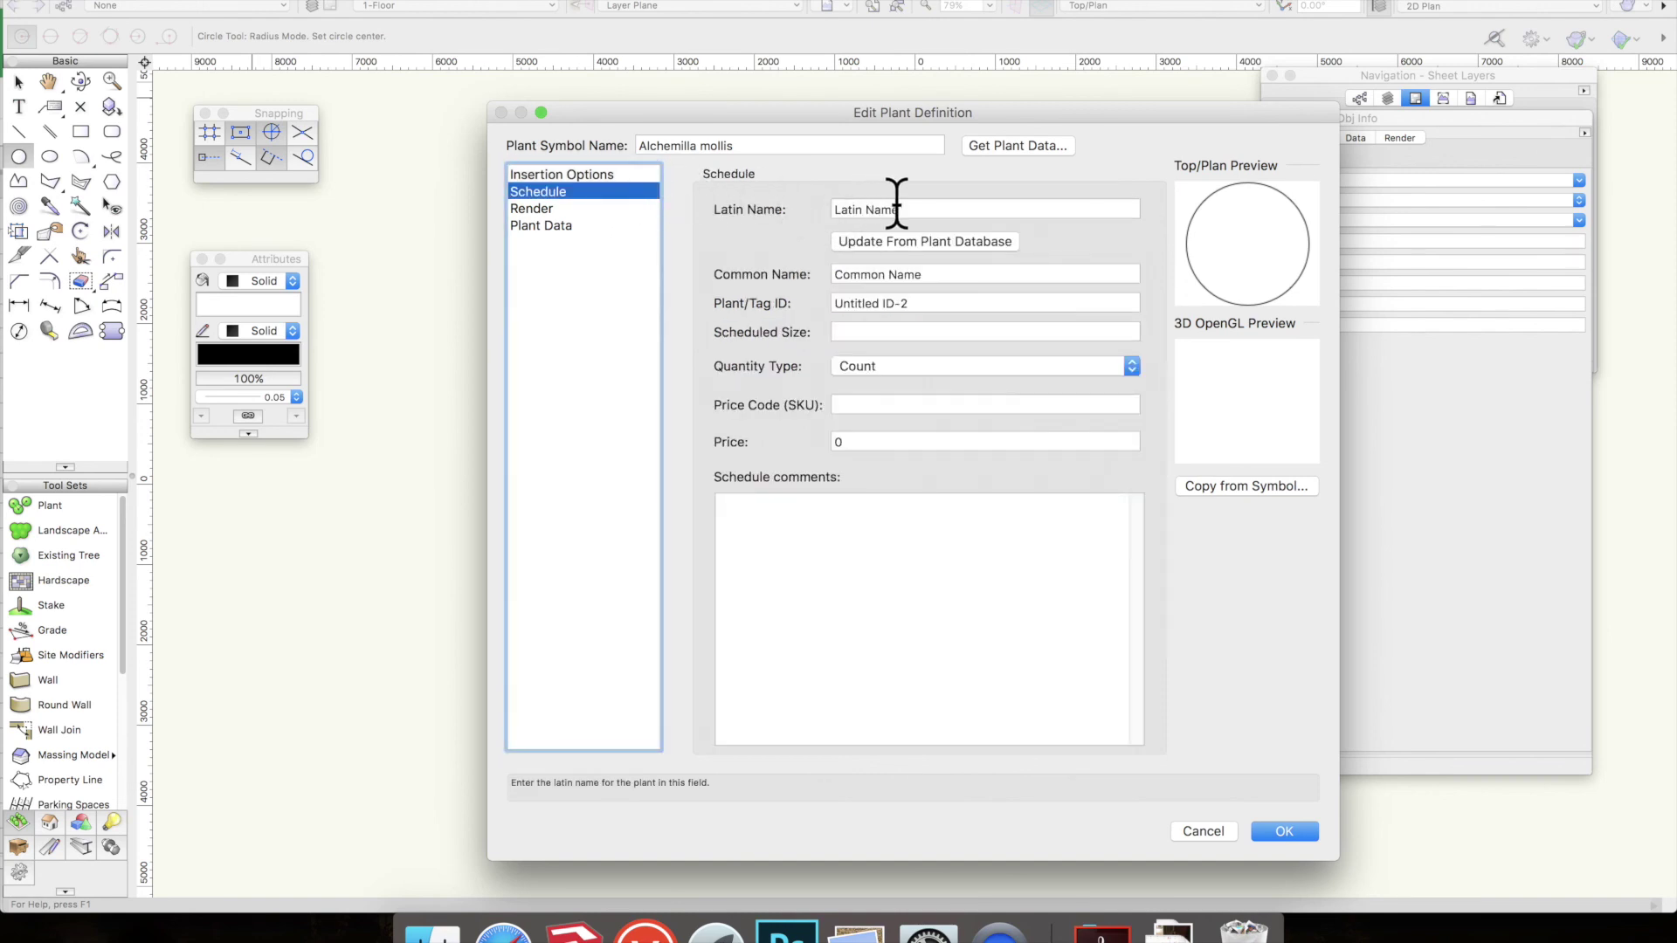
left_click_drag(898, 209, 785, 208)
key("super+v")
key("Tab")
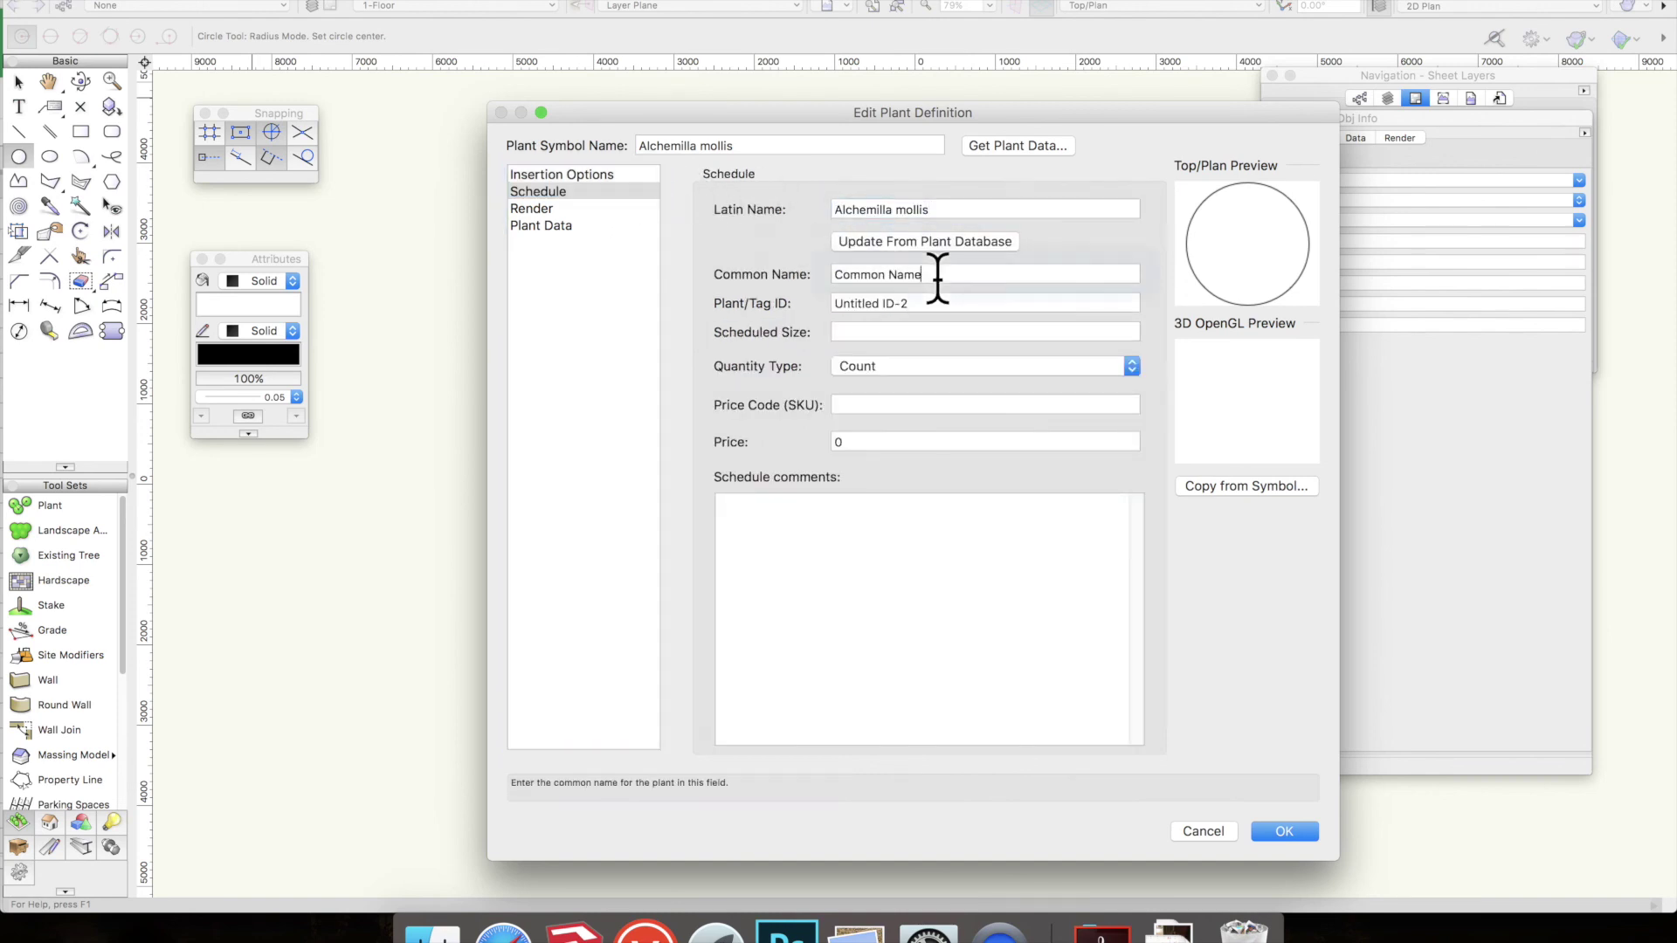
key("super+v")
left_click(844, 331)
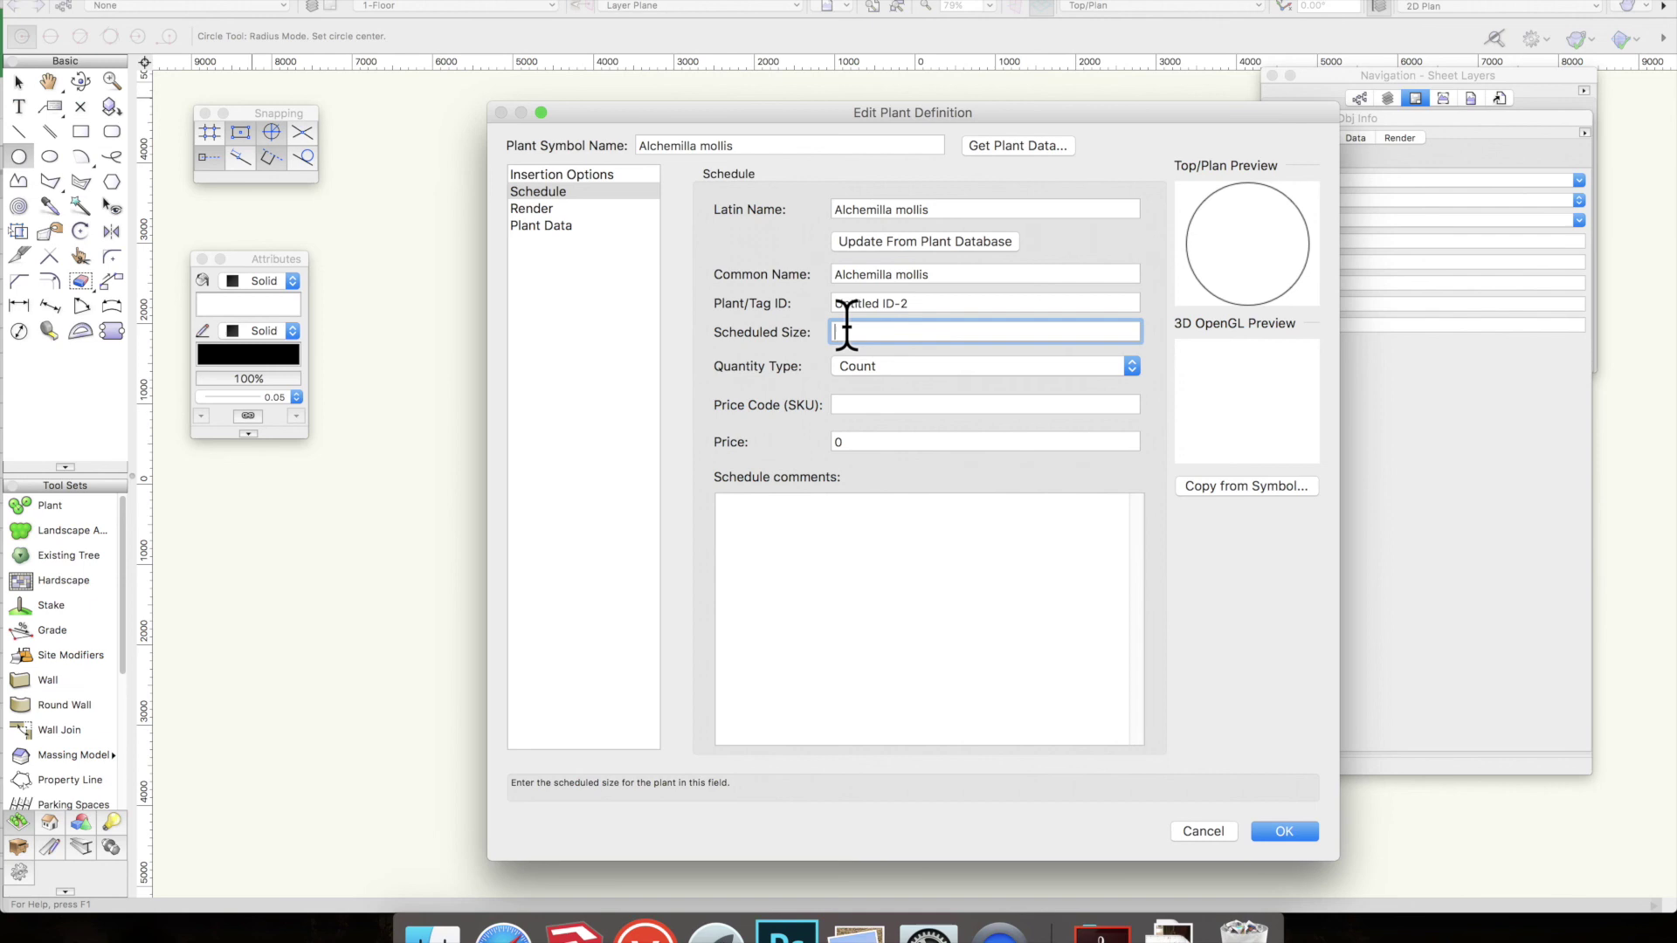
type("2l")
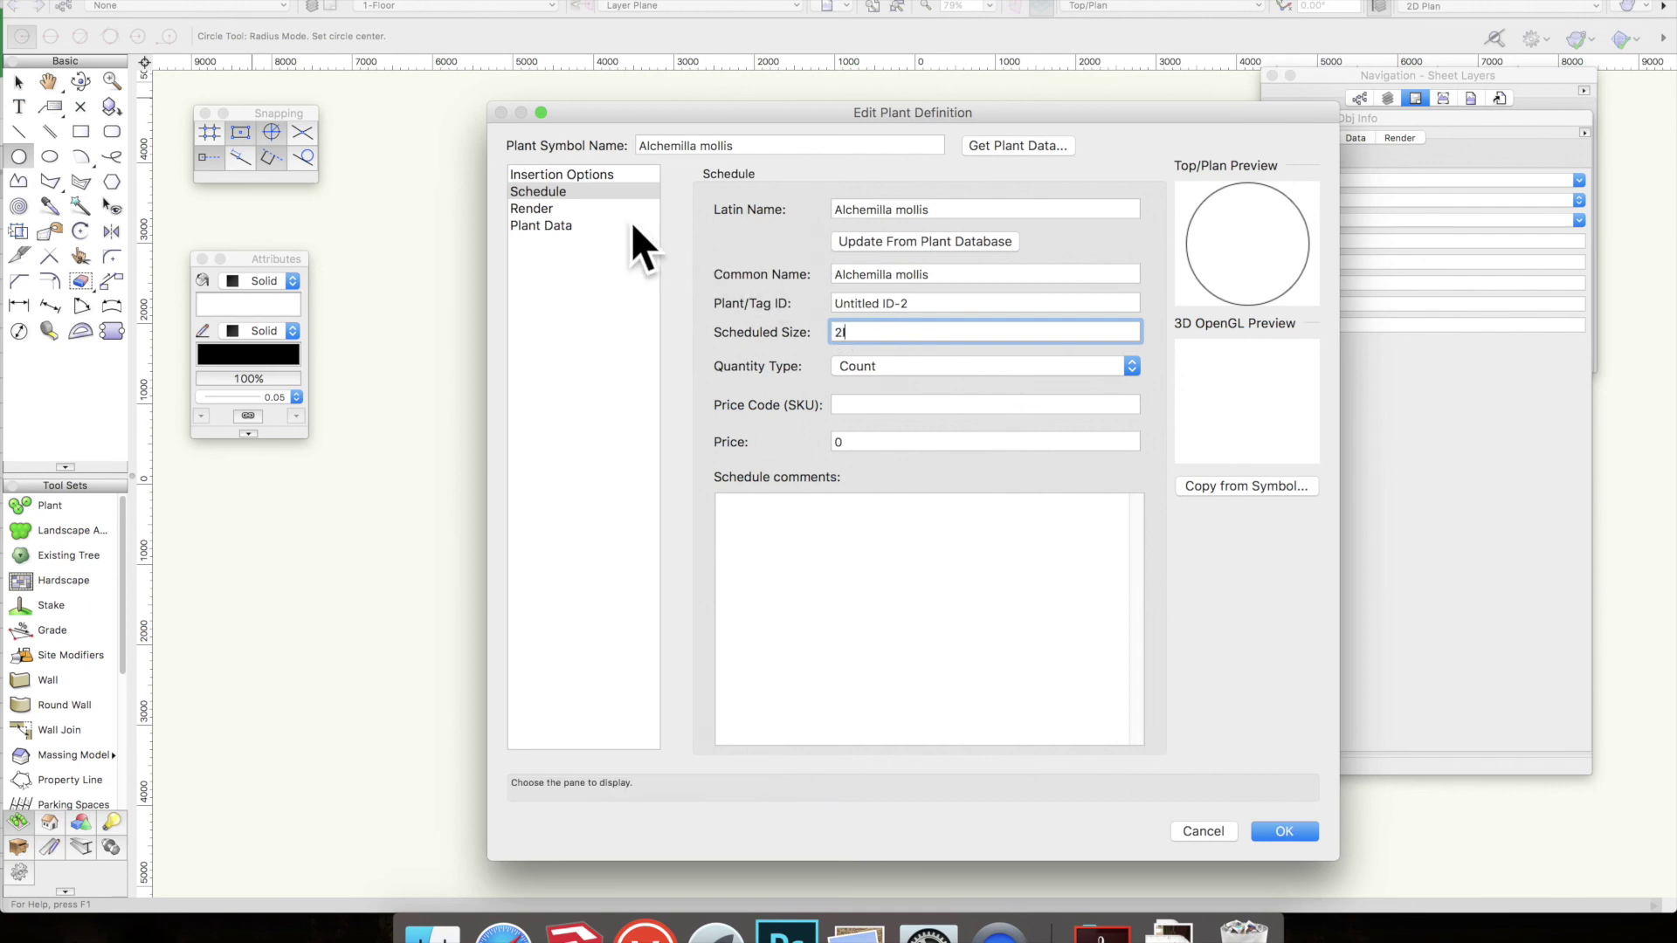
Step: Enable Mass Plants in the render settings and accept the definition to turn the circle into a plant
left_click(603, 206)
left_click(750, 256)
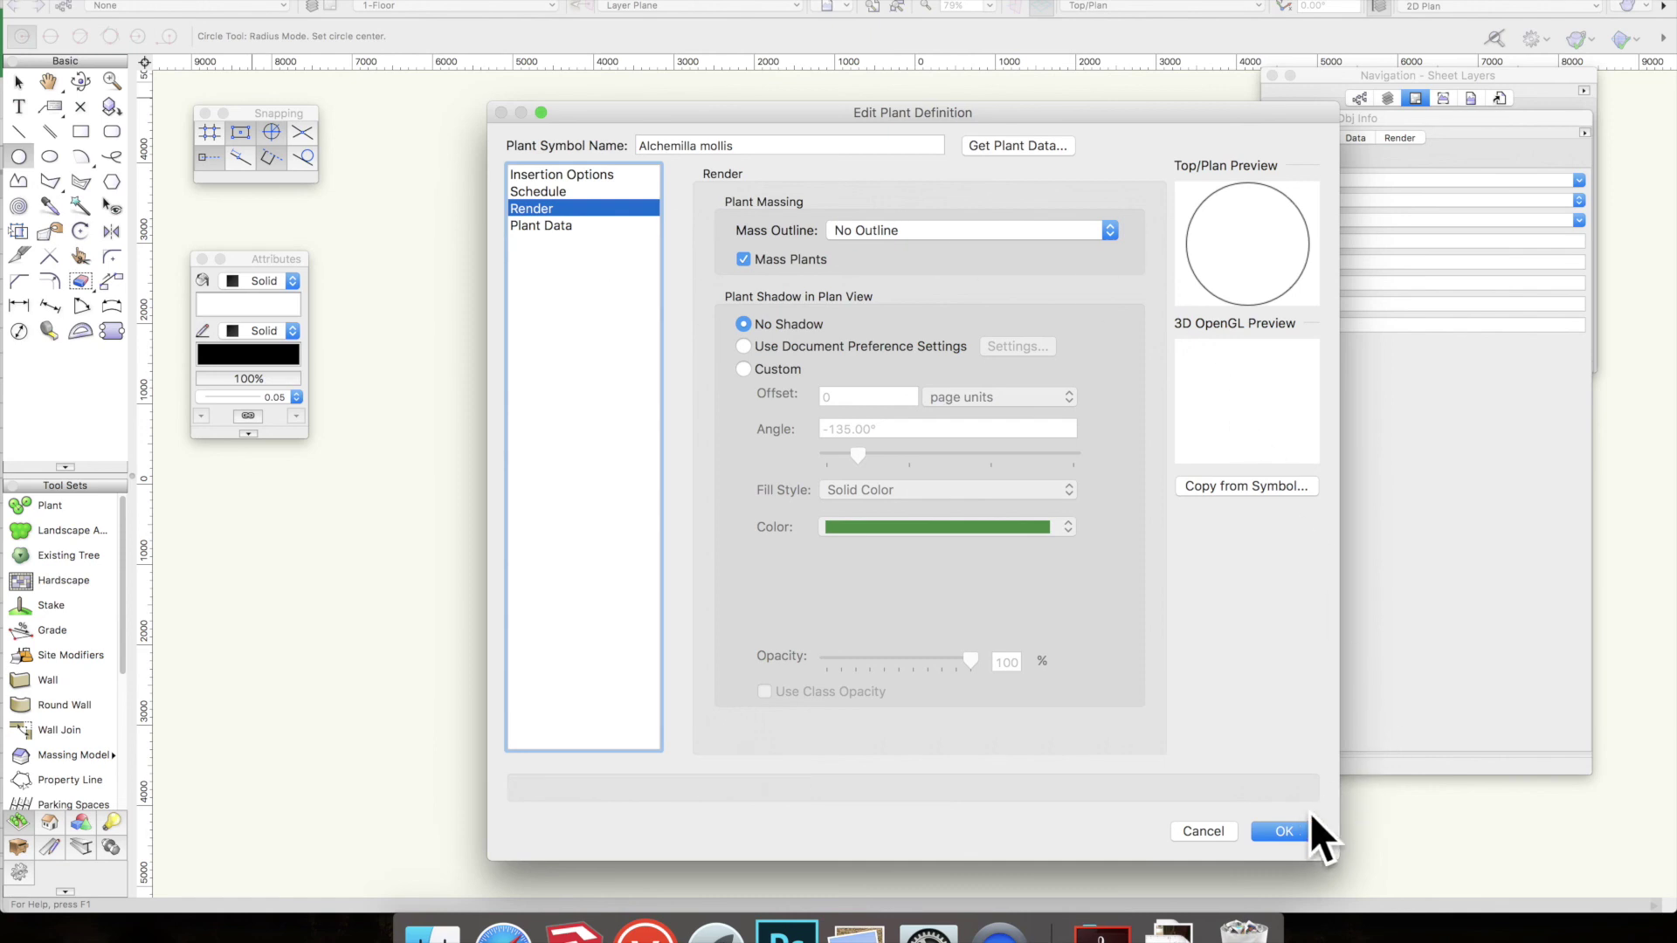
left_click(1284, 831)
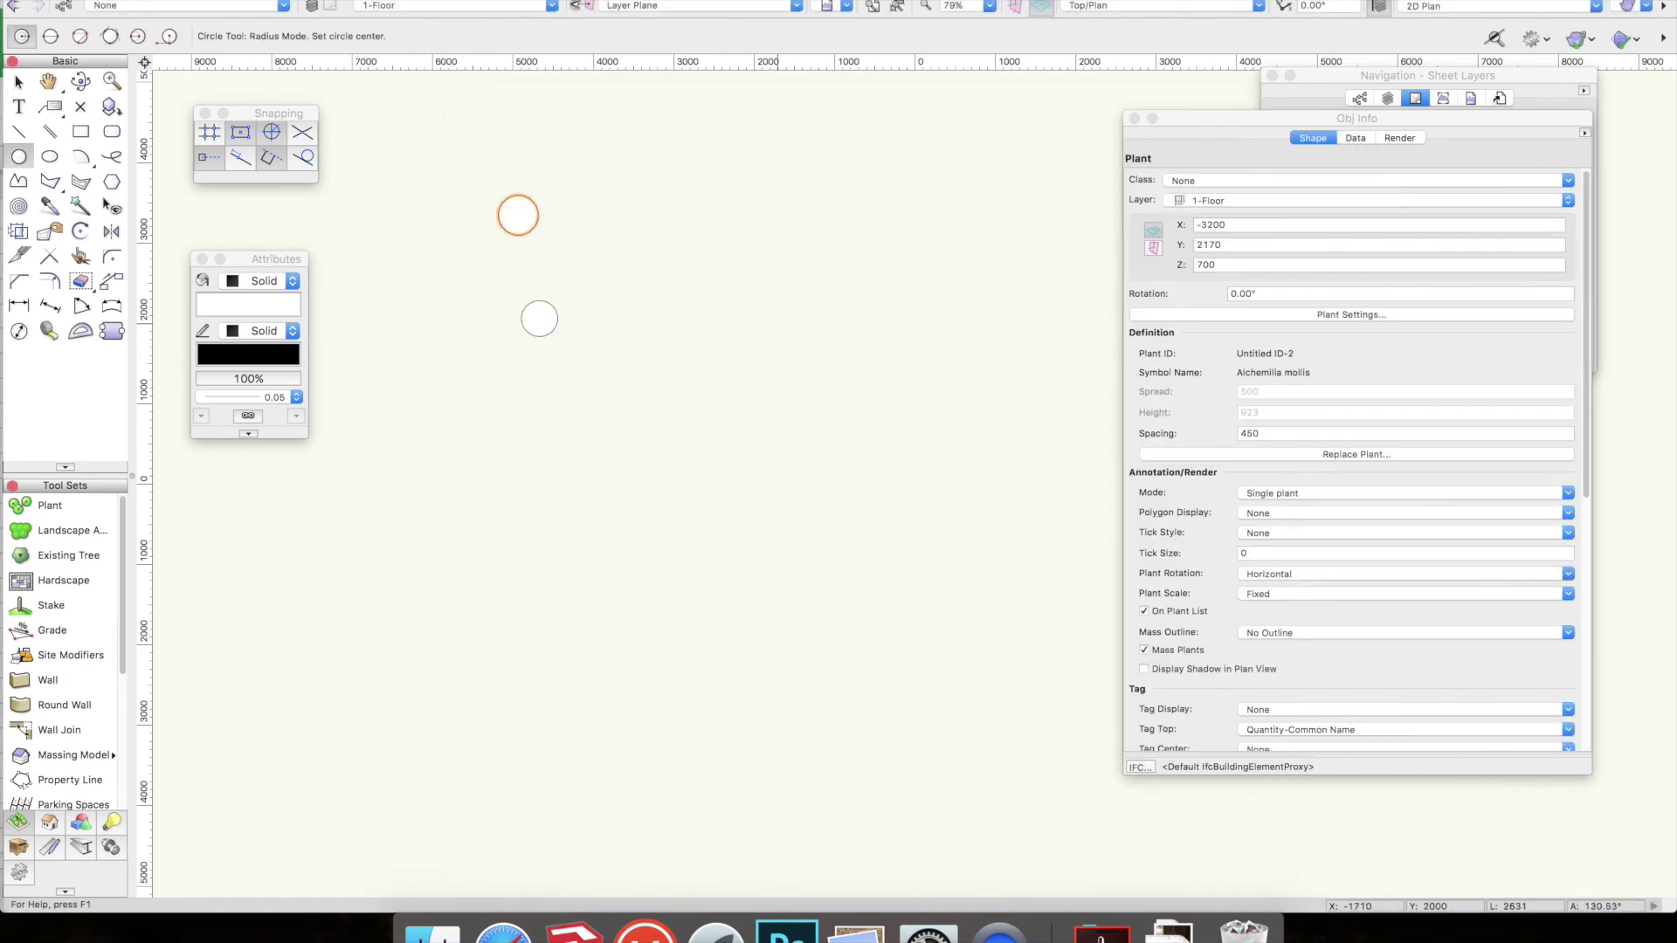